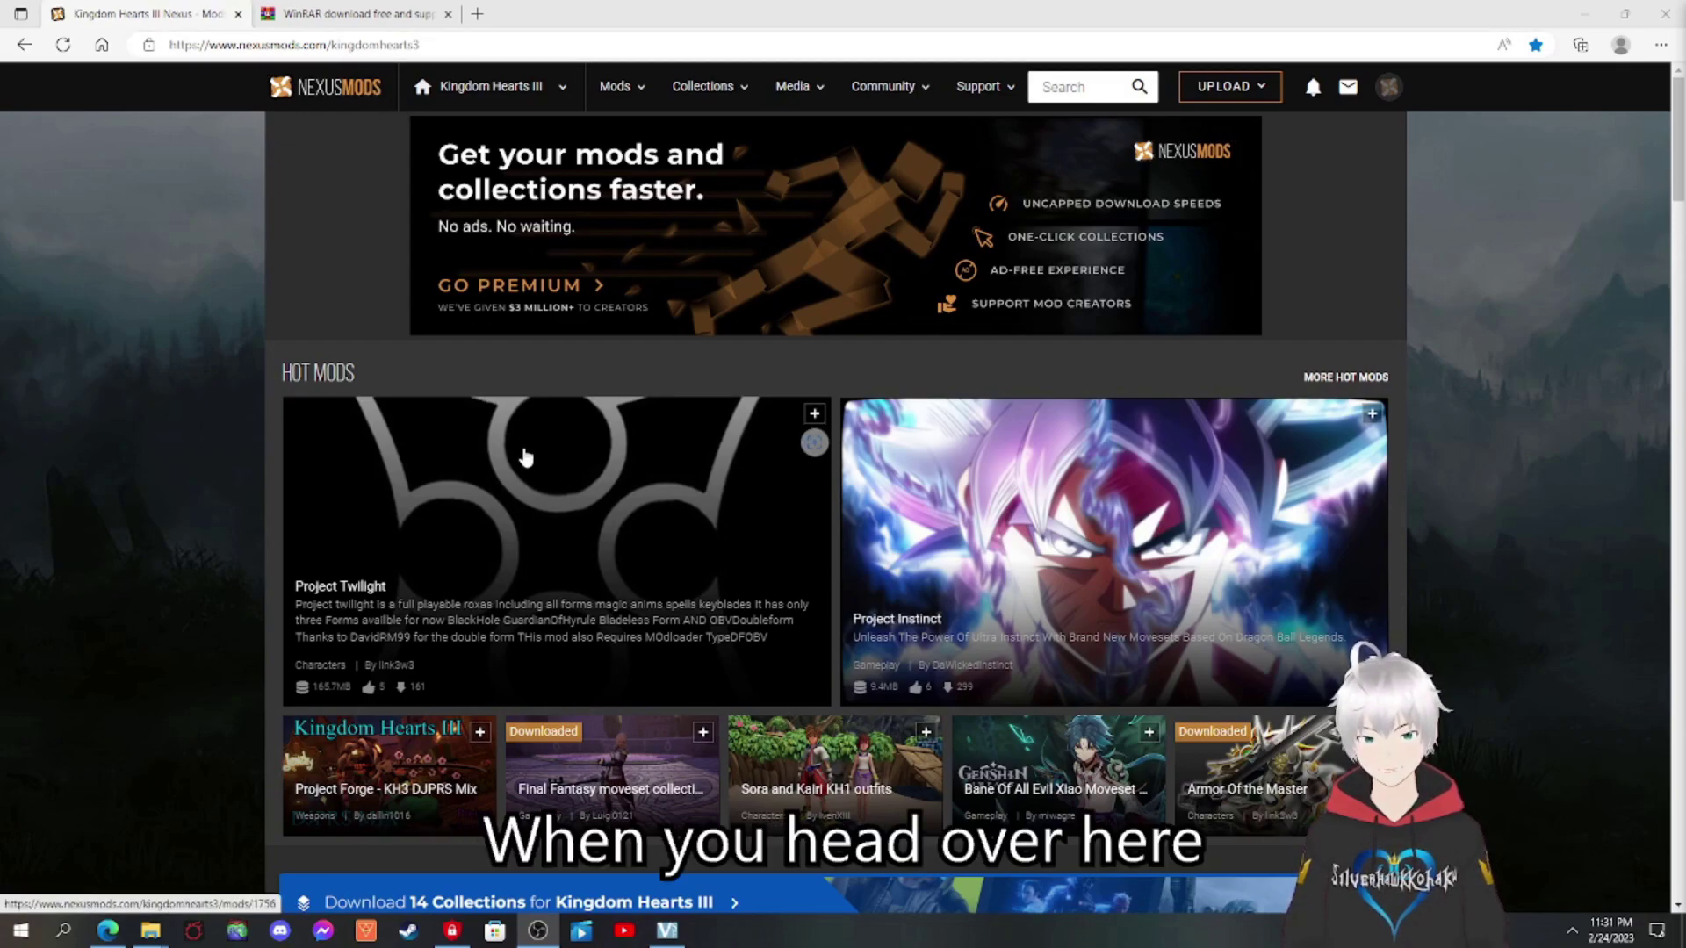
# Search Nexus Mods for 'KH2' and open the KH2 Sora mod page.
pyautogui.click(360, 12)
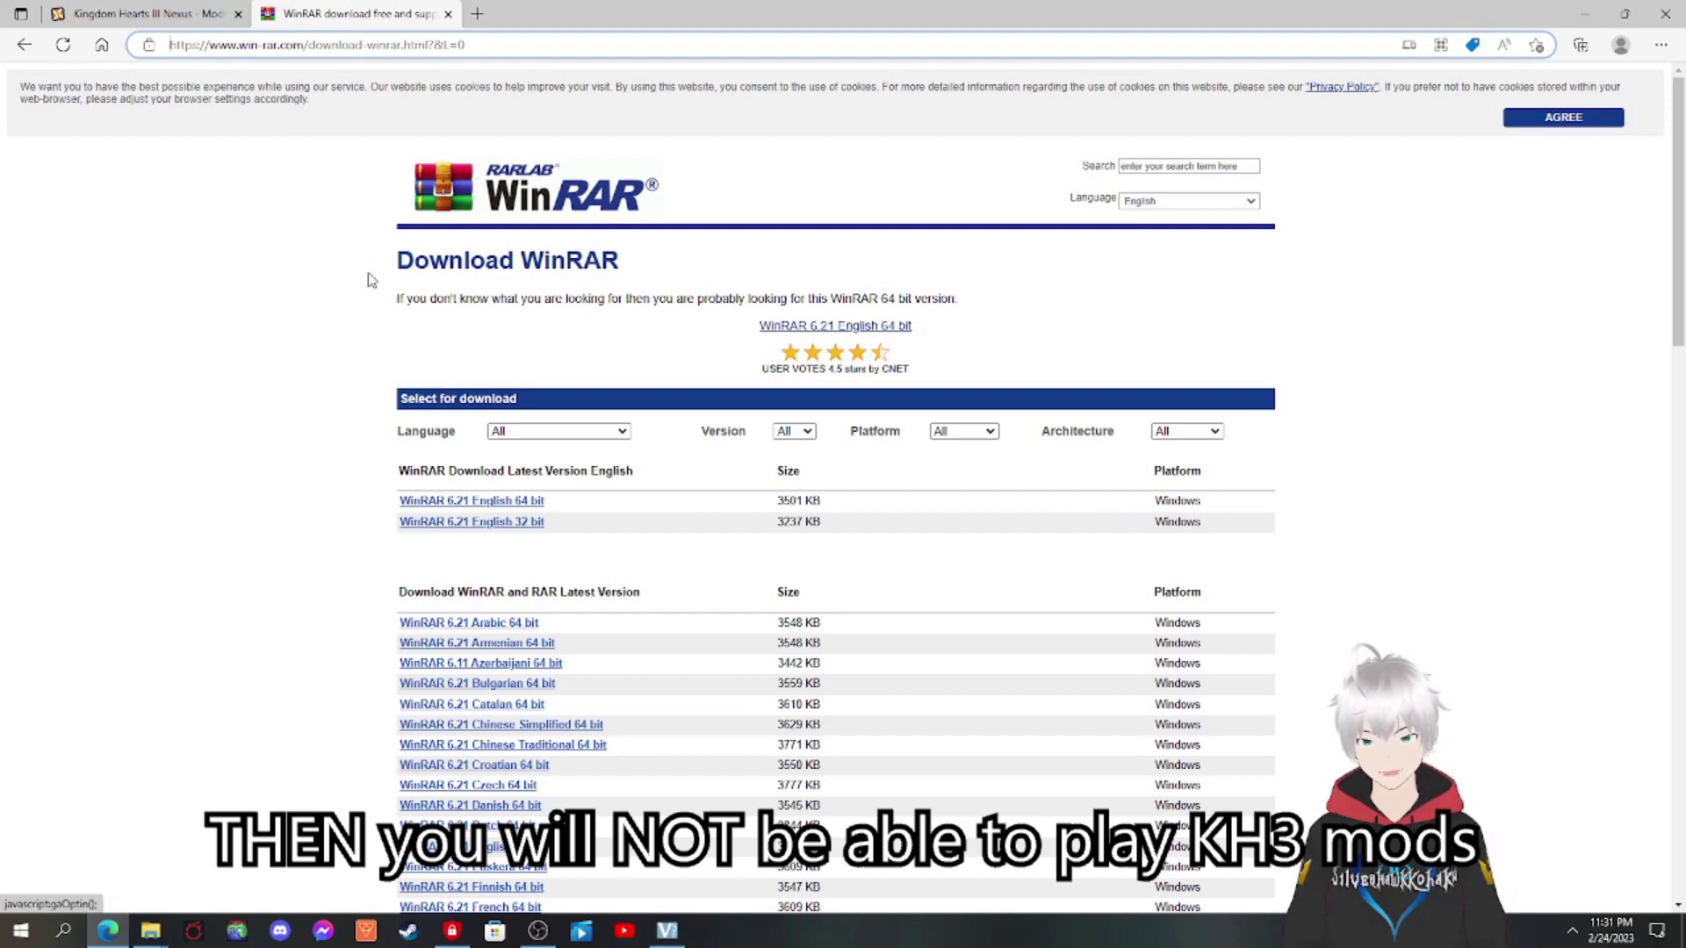
pyautogui.click(175, 10)
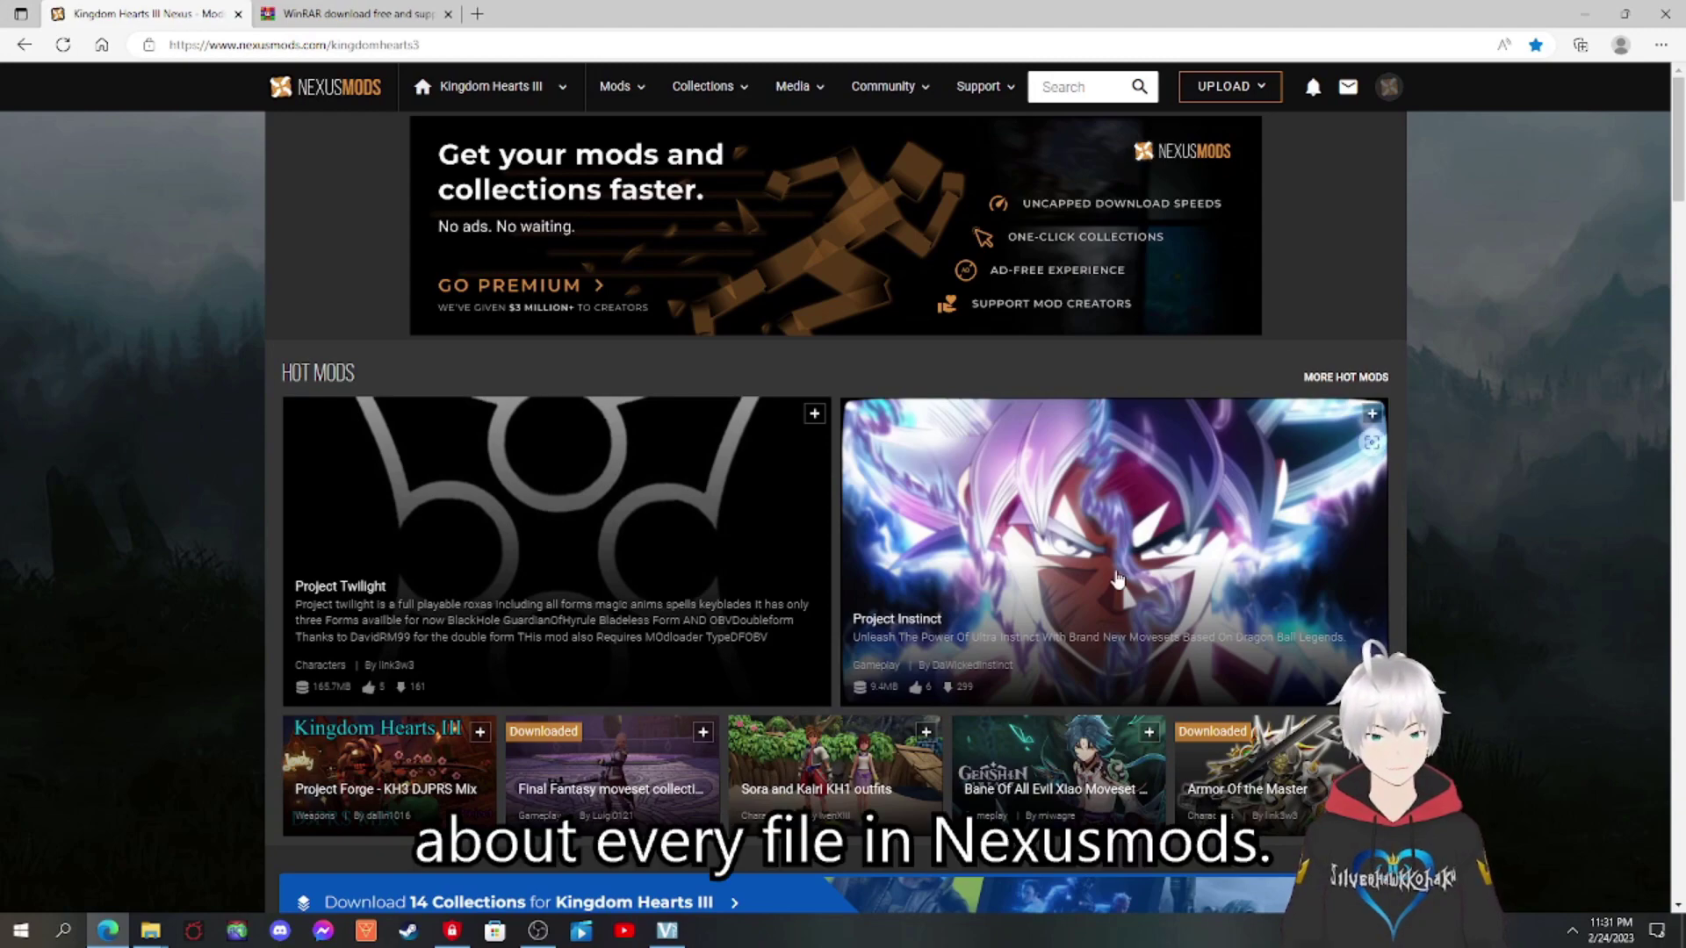
pyautogui.click(1084, 86)
pyautogui.write('KH')
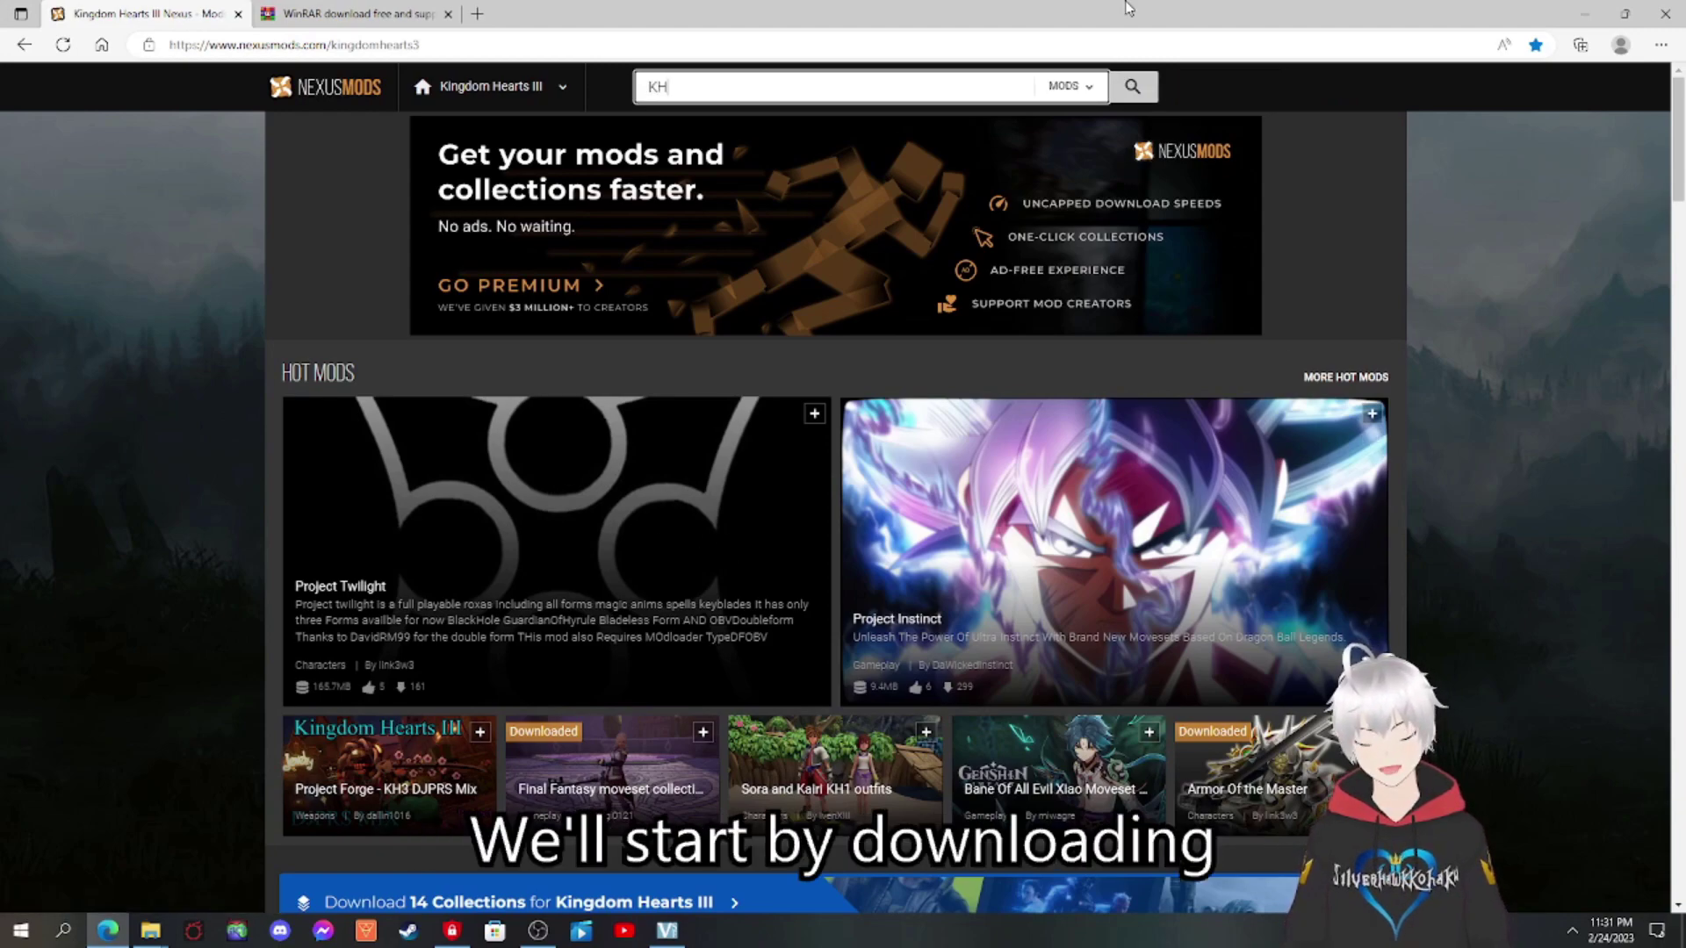
pyautogui.write('21')
pyautogui.press('BackSpace')
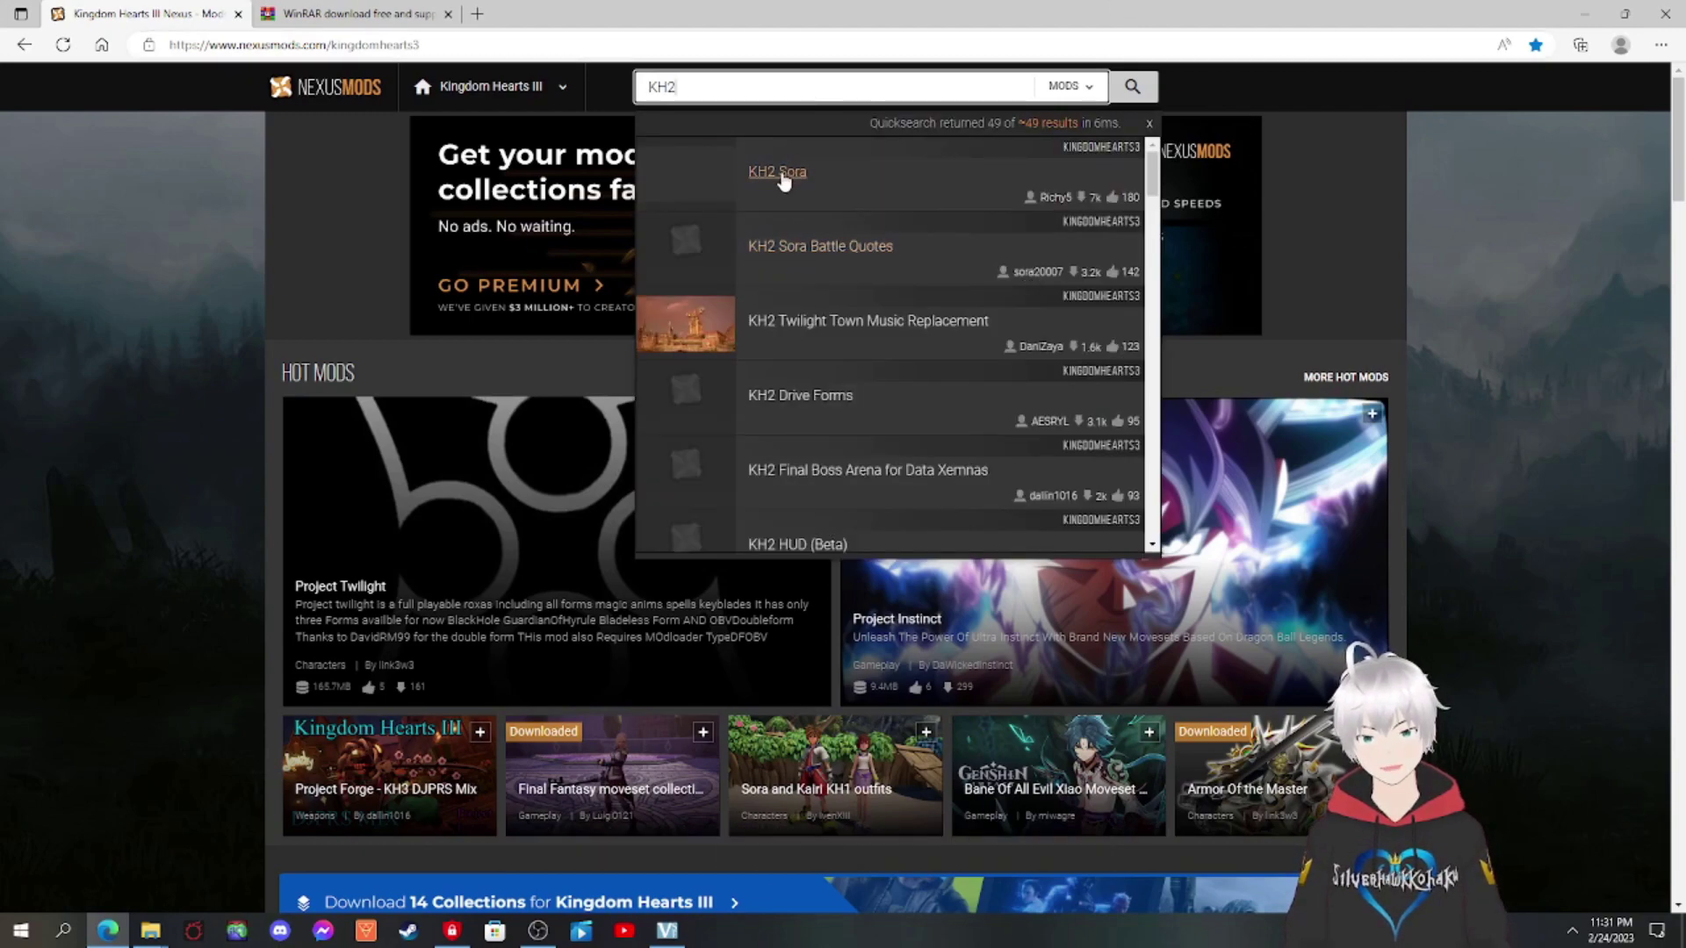
pyautogui.click(781, 174)
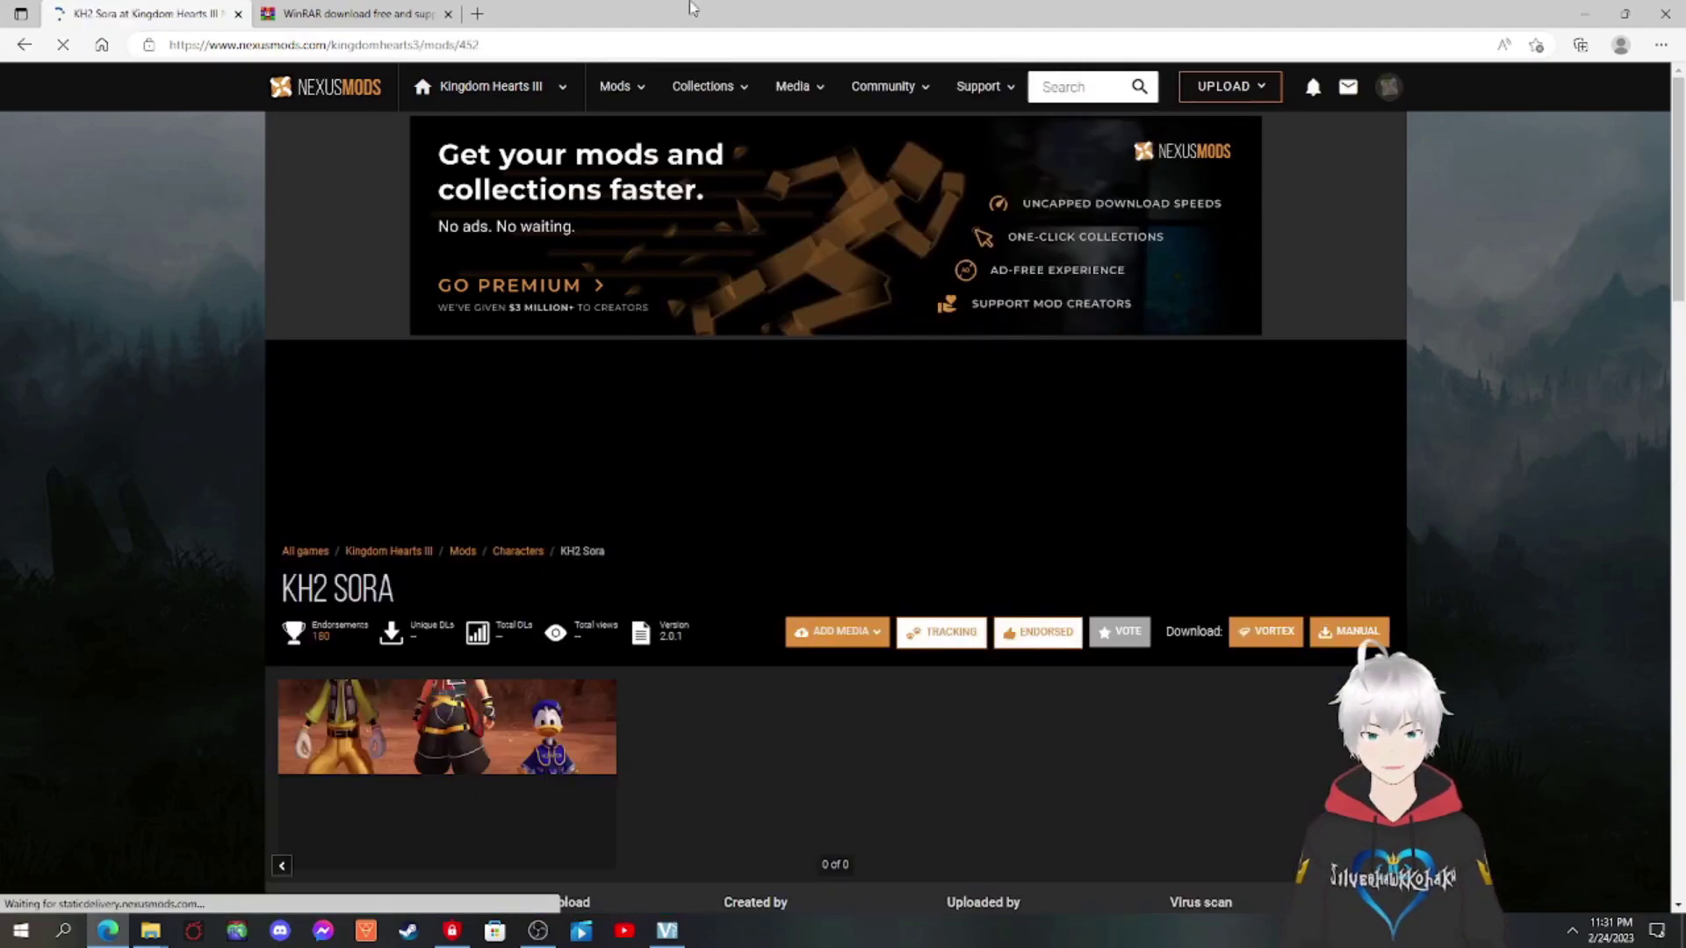
# Expand the KH2 Sora changelogs and scroll through the description back to the top.
pyautogui.scroll(-4, 1229, 456)
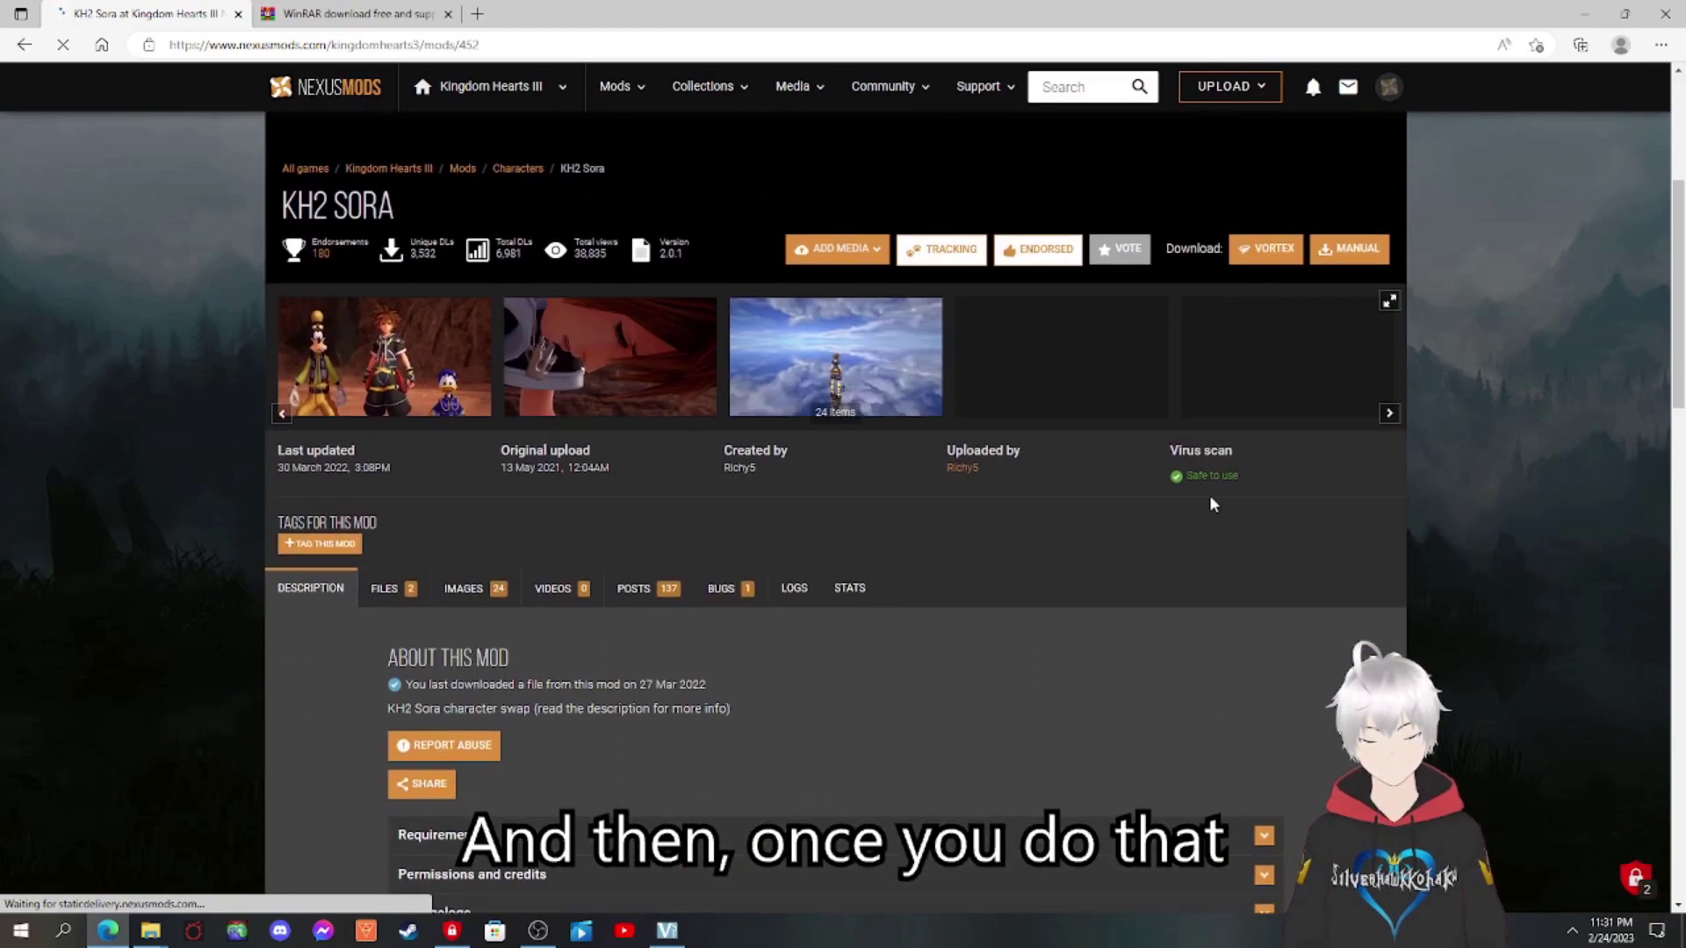
pyautogui.scroll(-10, 473, 397)
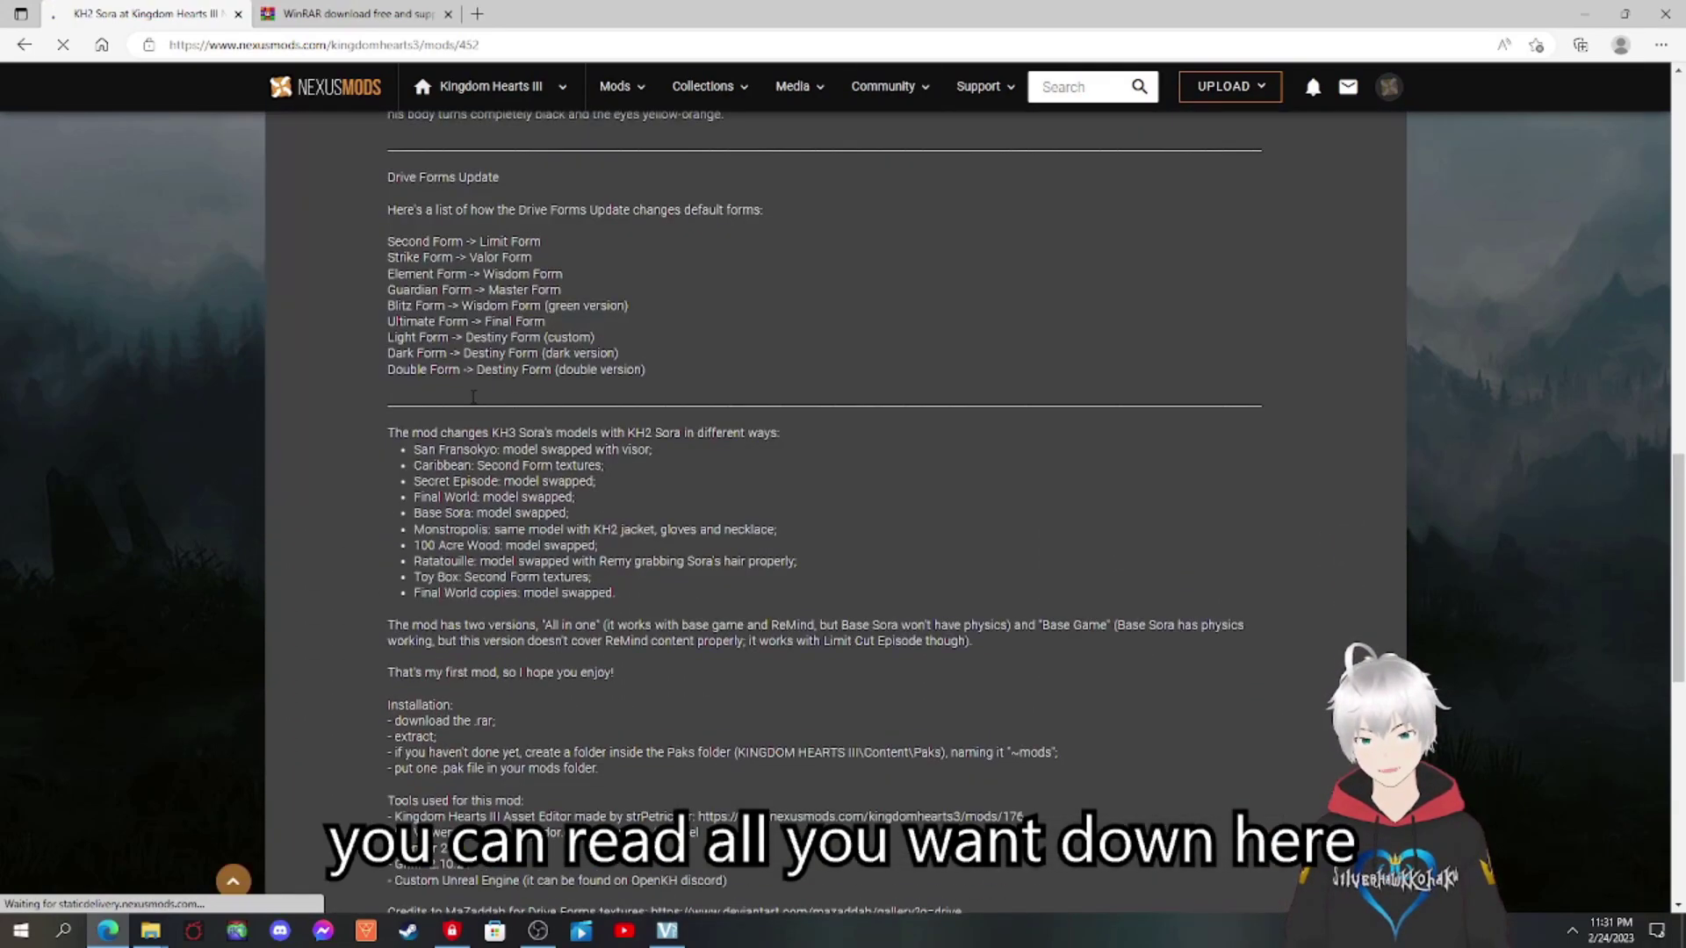
pyautogui.scroll(3, 454, 410)
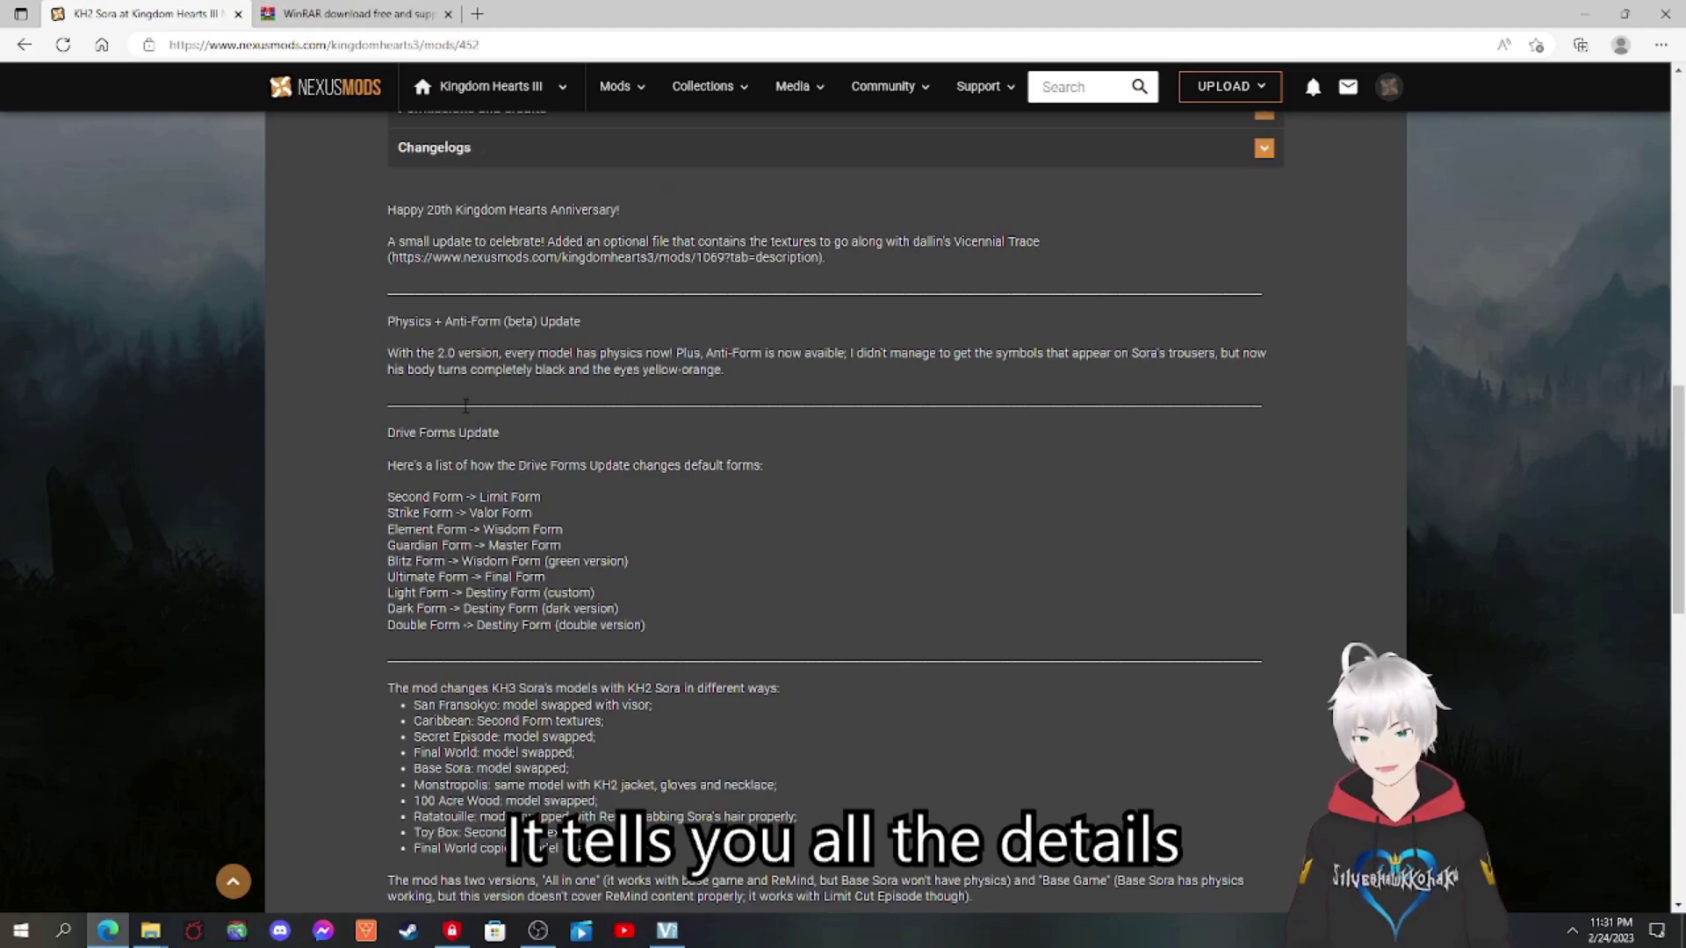
pyautogui.scroll(3, 466, 405)
pyautogui.click(1233, 406)
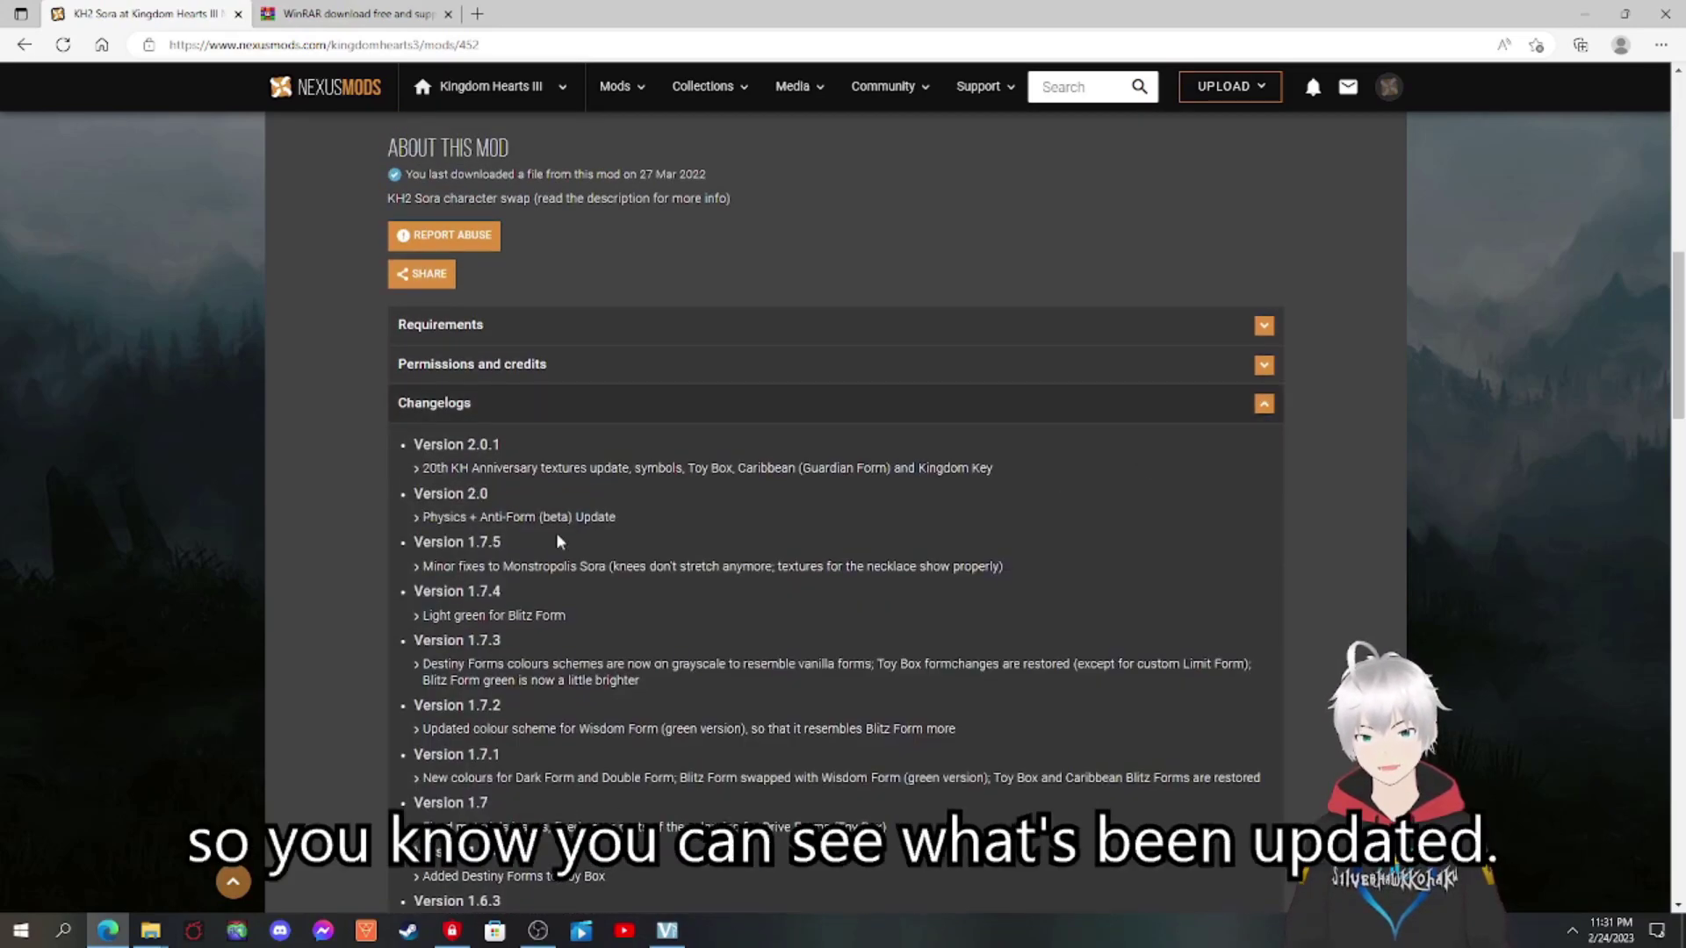
pyautogui.scroll(-5, 811, 608)
pyautogui.scroll(5, 682, 634)
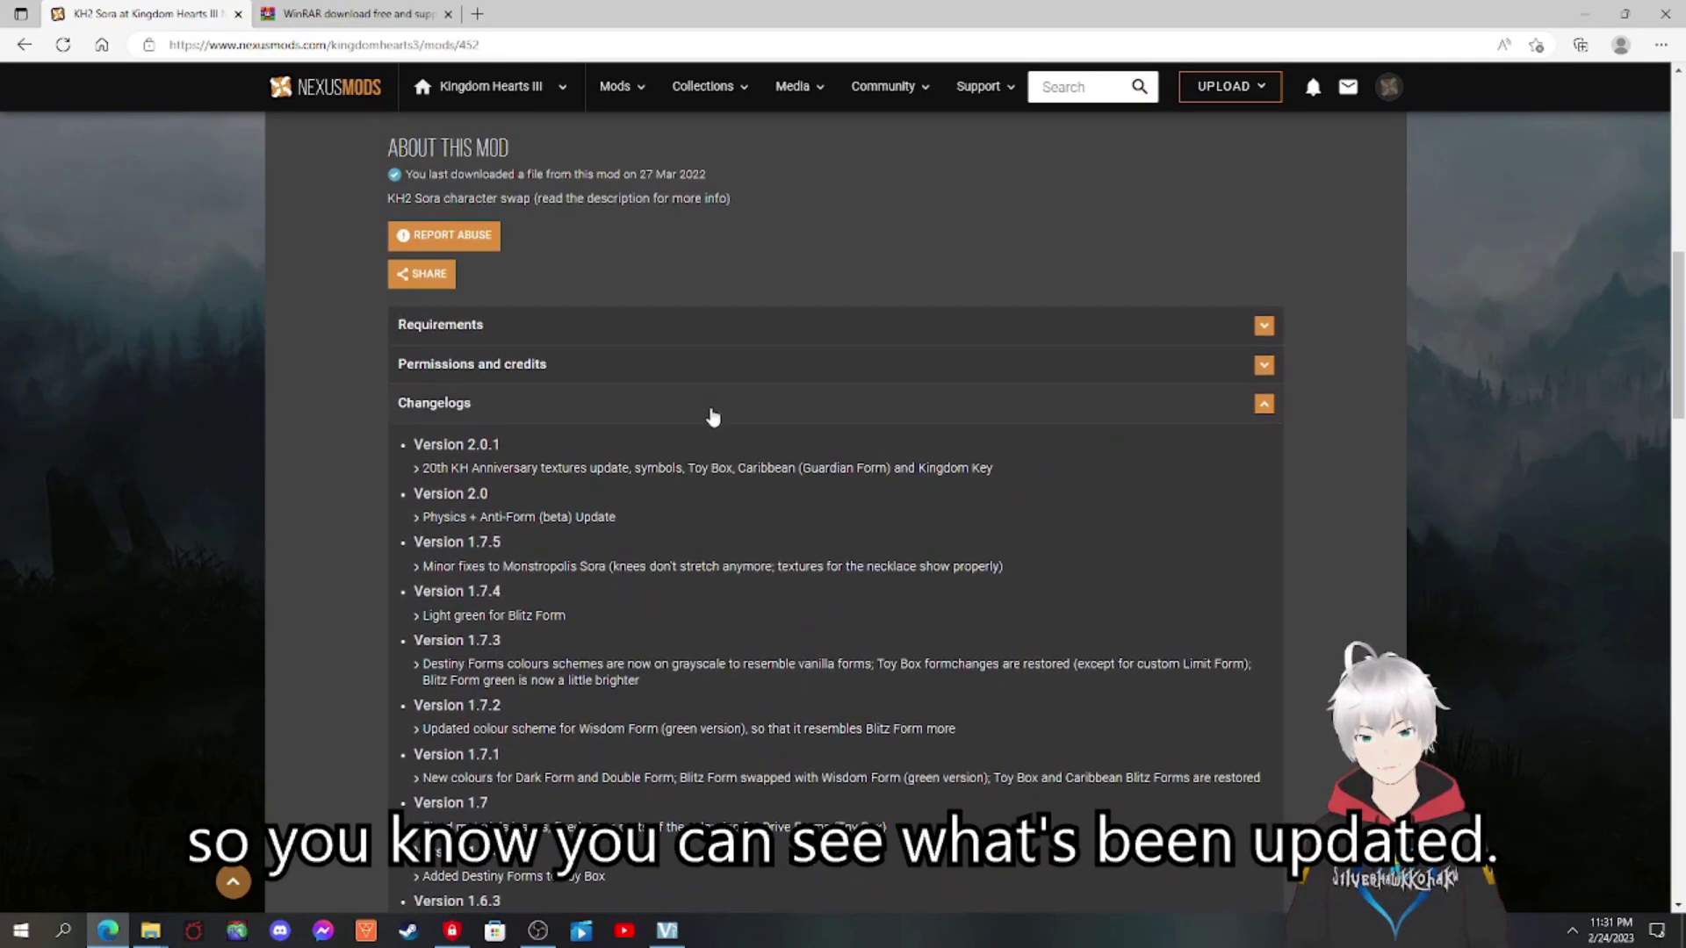
pyautogui.scroll(-15, 712, 417)
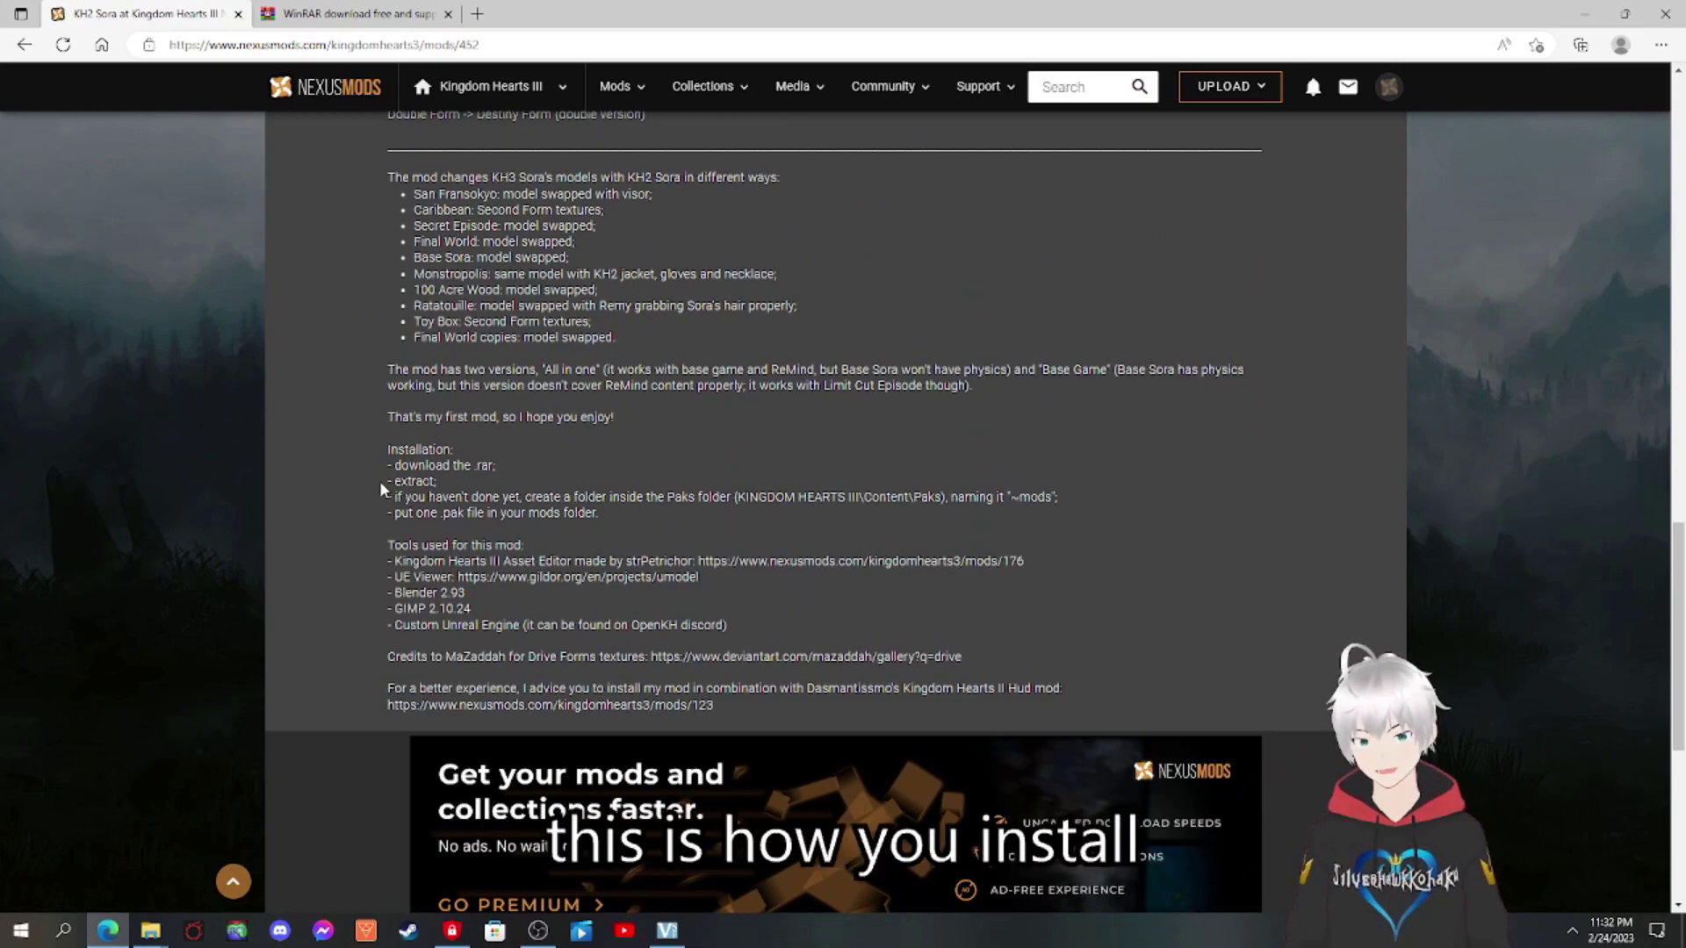
pyautogui.scroll(10, 865, 631)
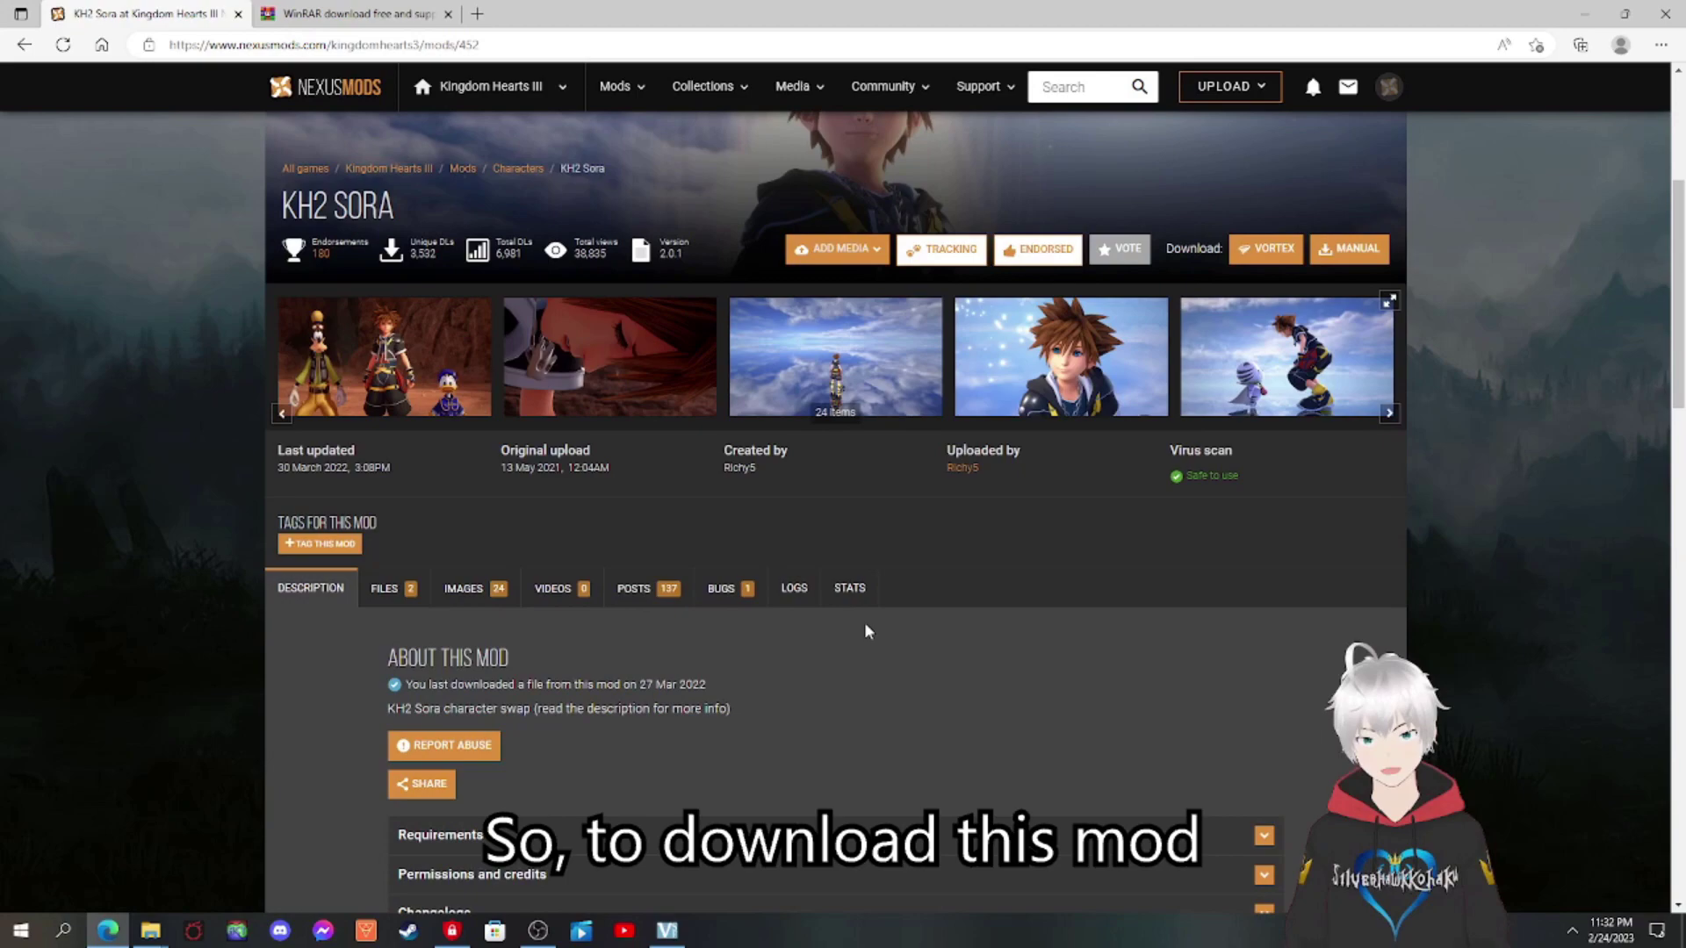
pyautogui.scroll(3, 949, 646)
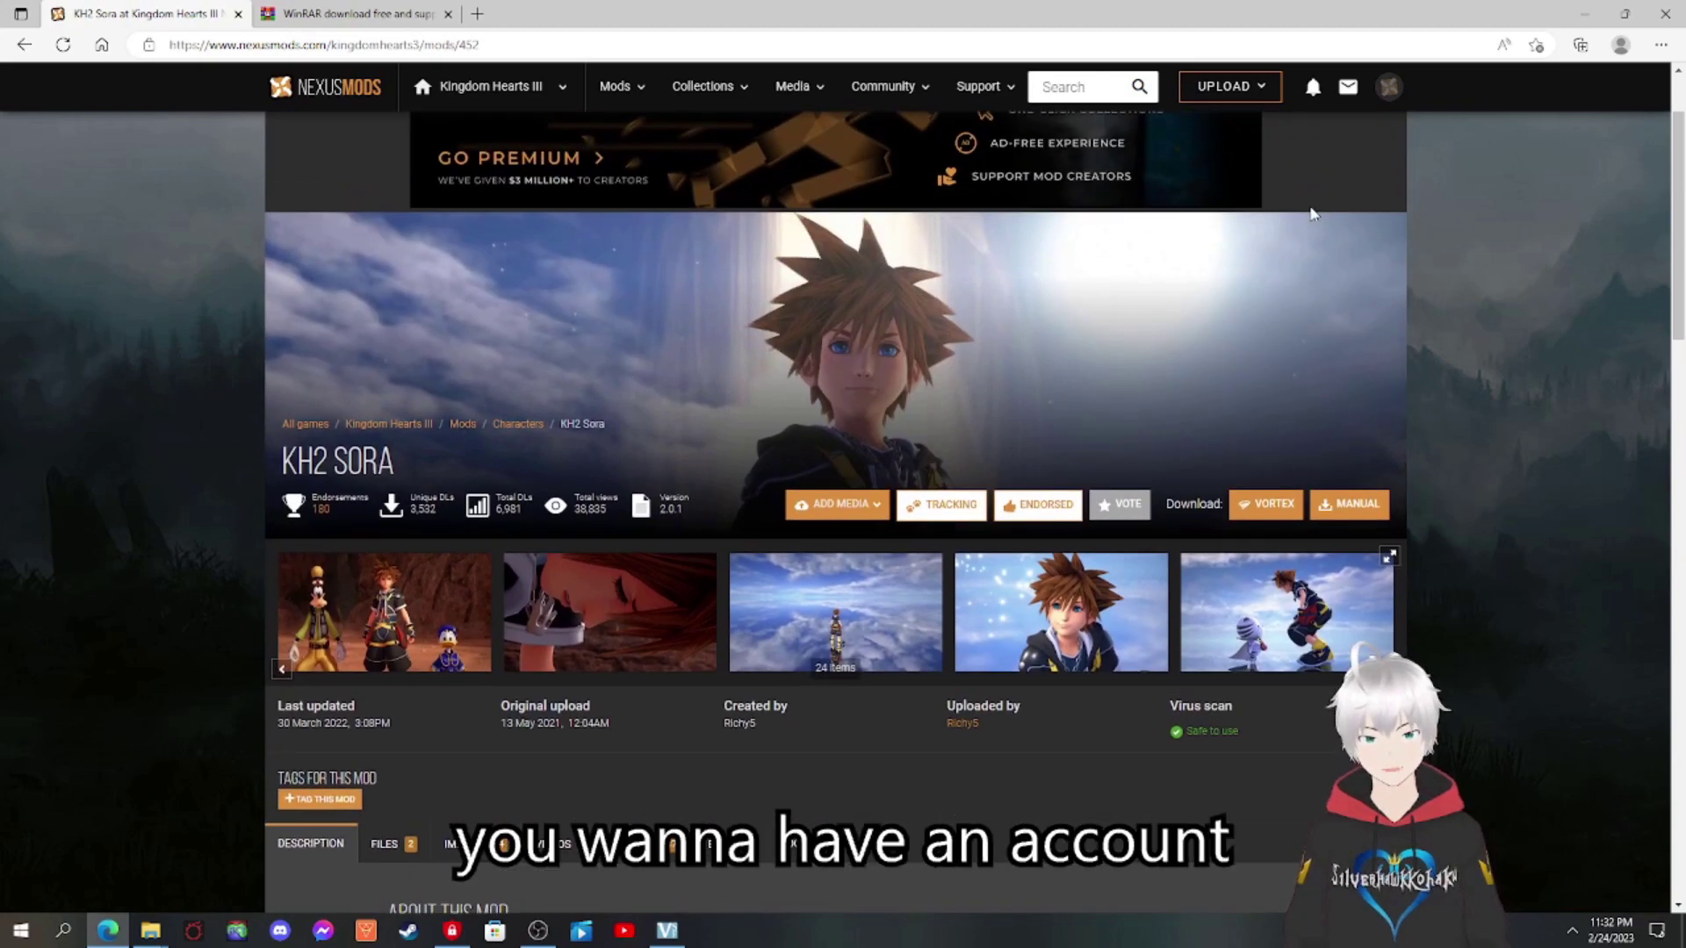
# Start a manual download, then return to the mod's list of files.
pyautogui.click(1316, 520)
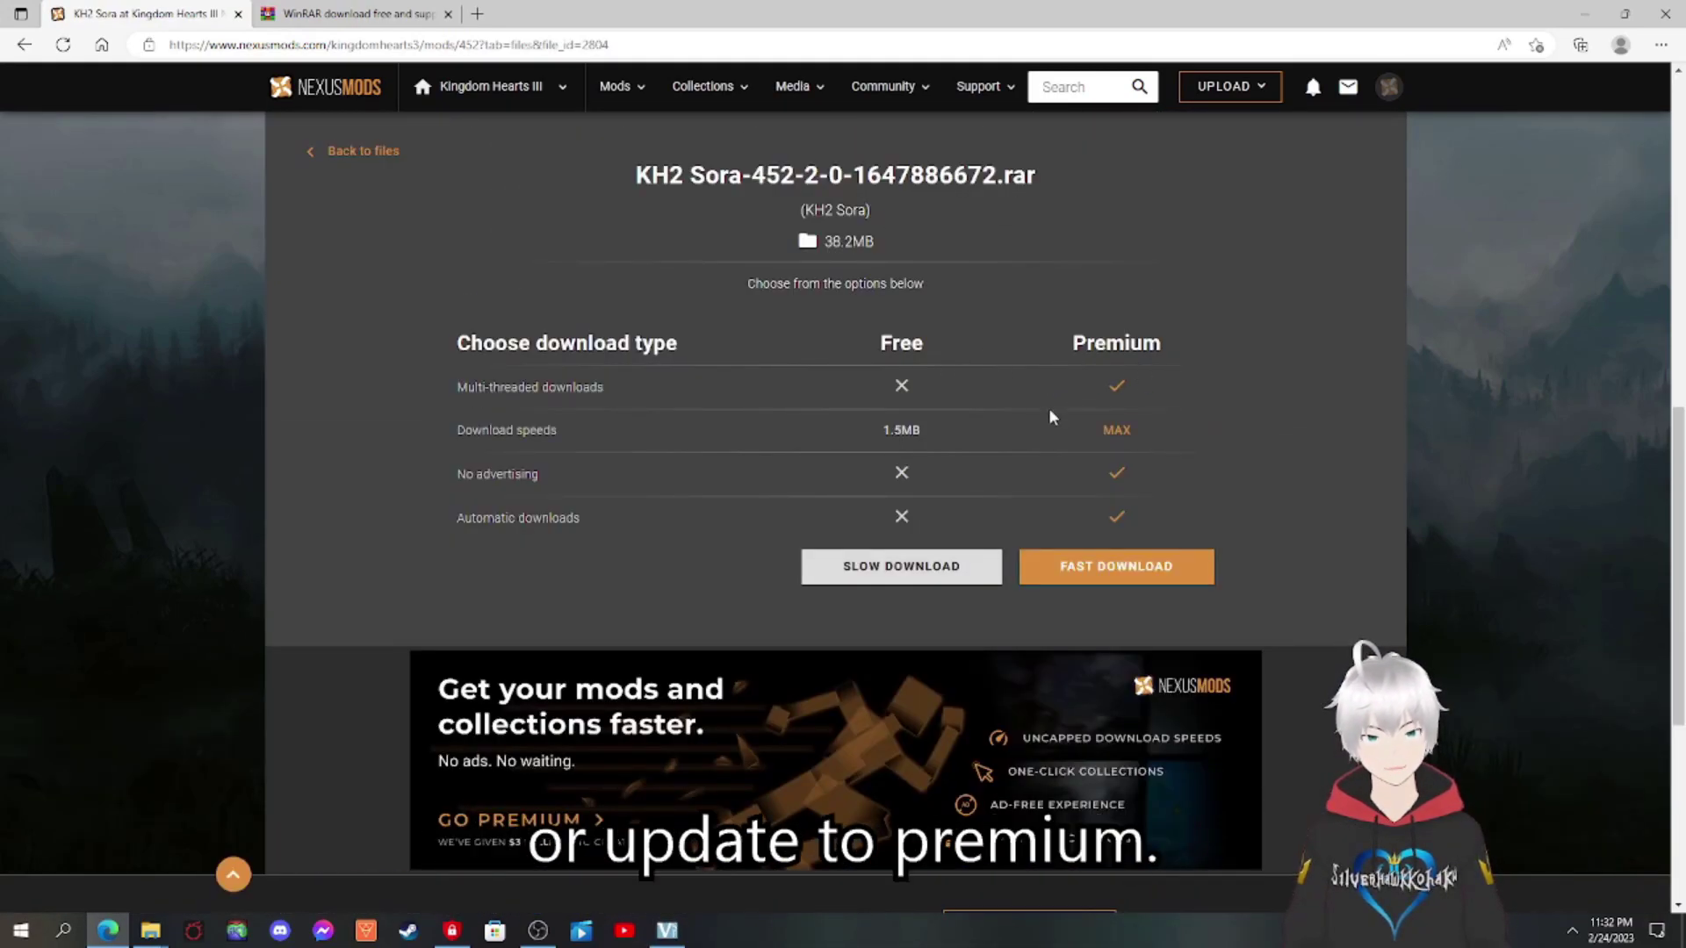
pyautogui.scroll(4, 1048, 408)
pyautogui.scroll(-4, 981, 508)
pyautogui.scroll(-1, 981, 510)
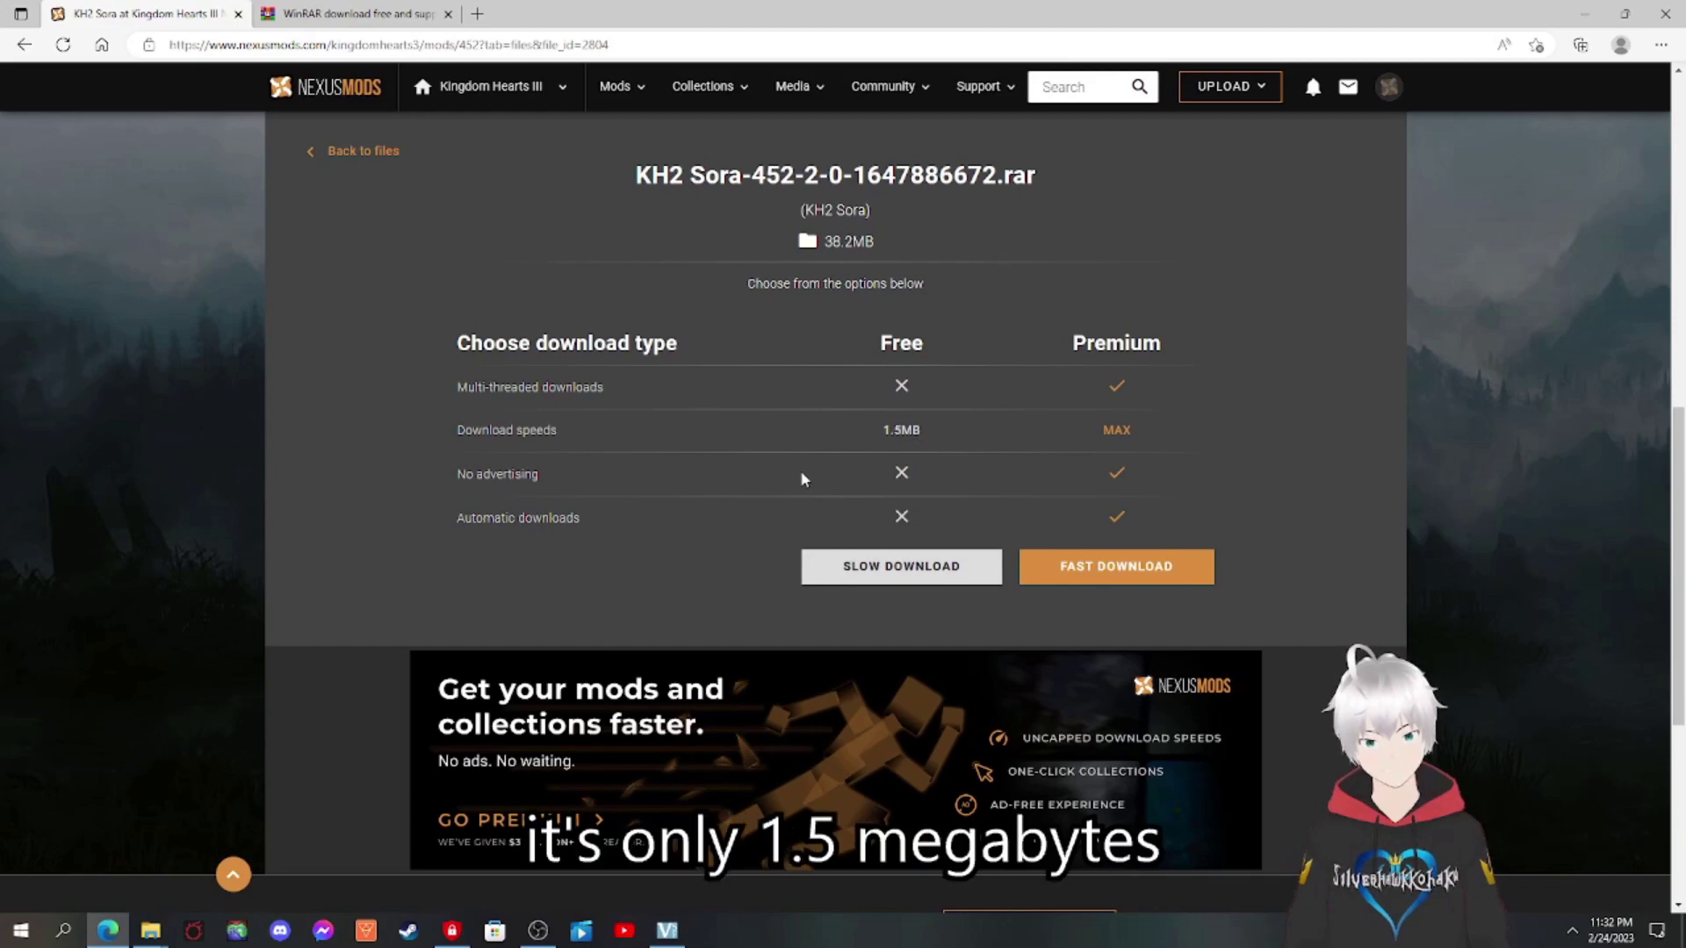
pyautogui.scroll(4, 799, 471)
pyautogui.scroll(-3, 730, 620)
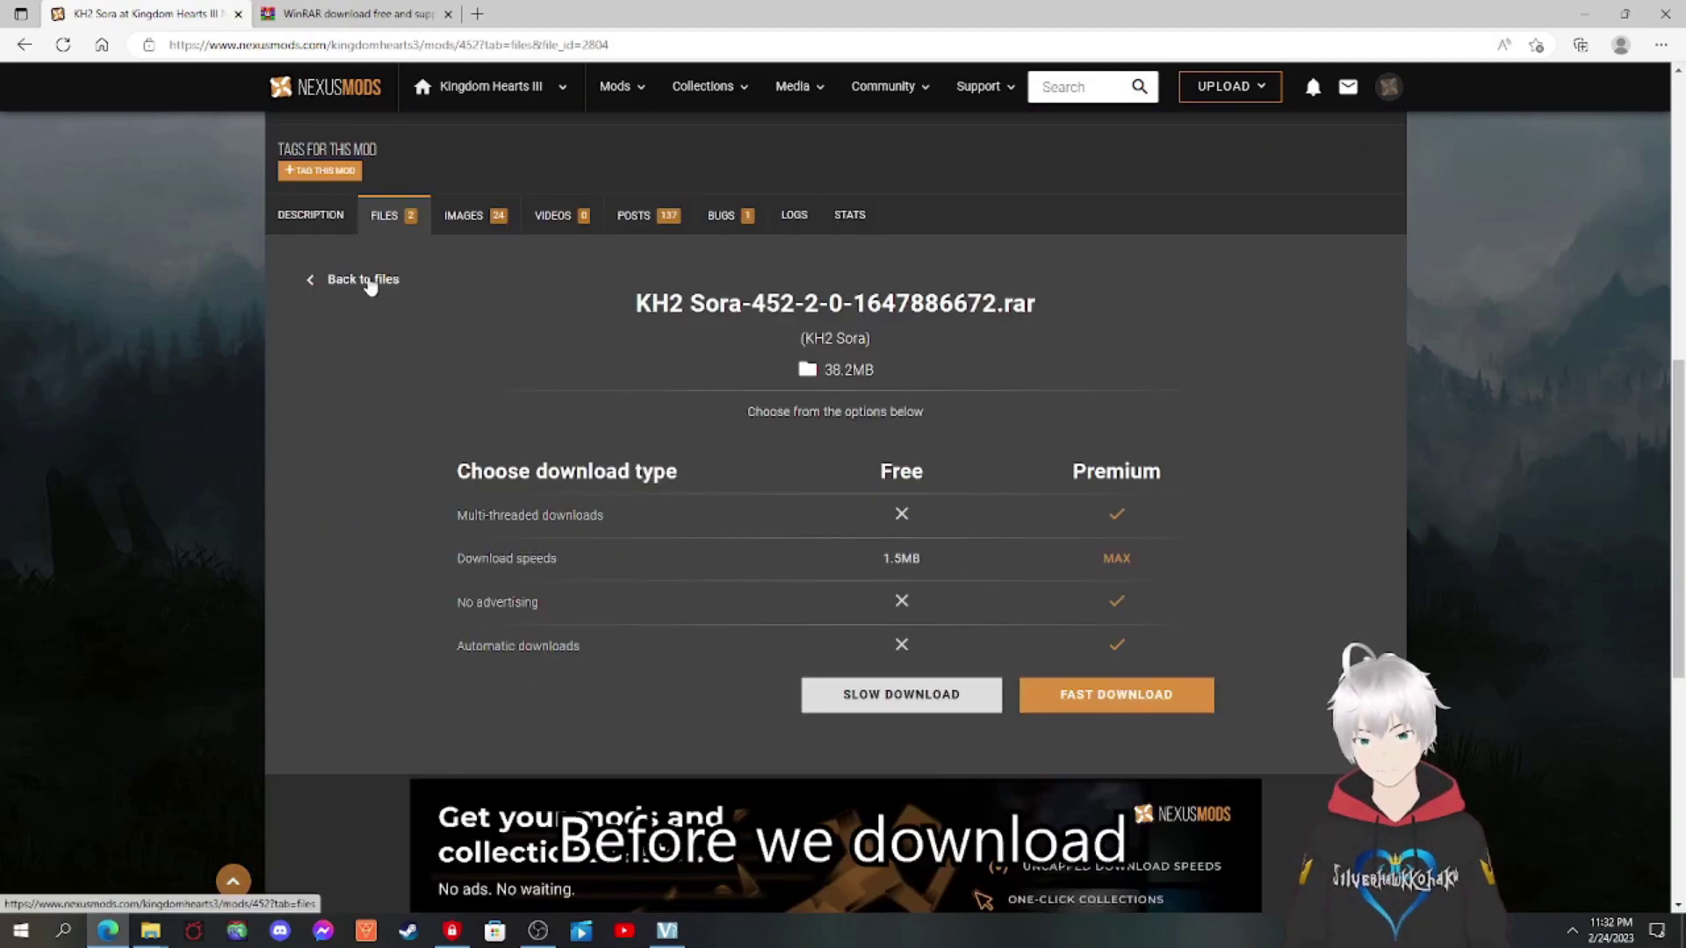
pyautogui.click(367, 279)
pyautogui.scroll(-4, 564, 525)
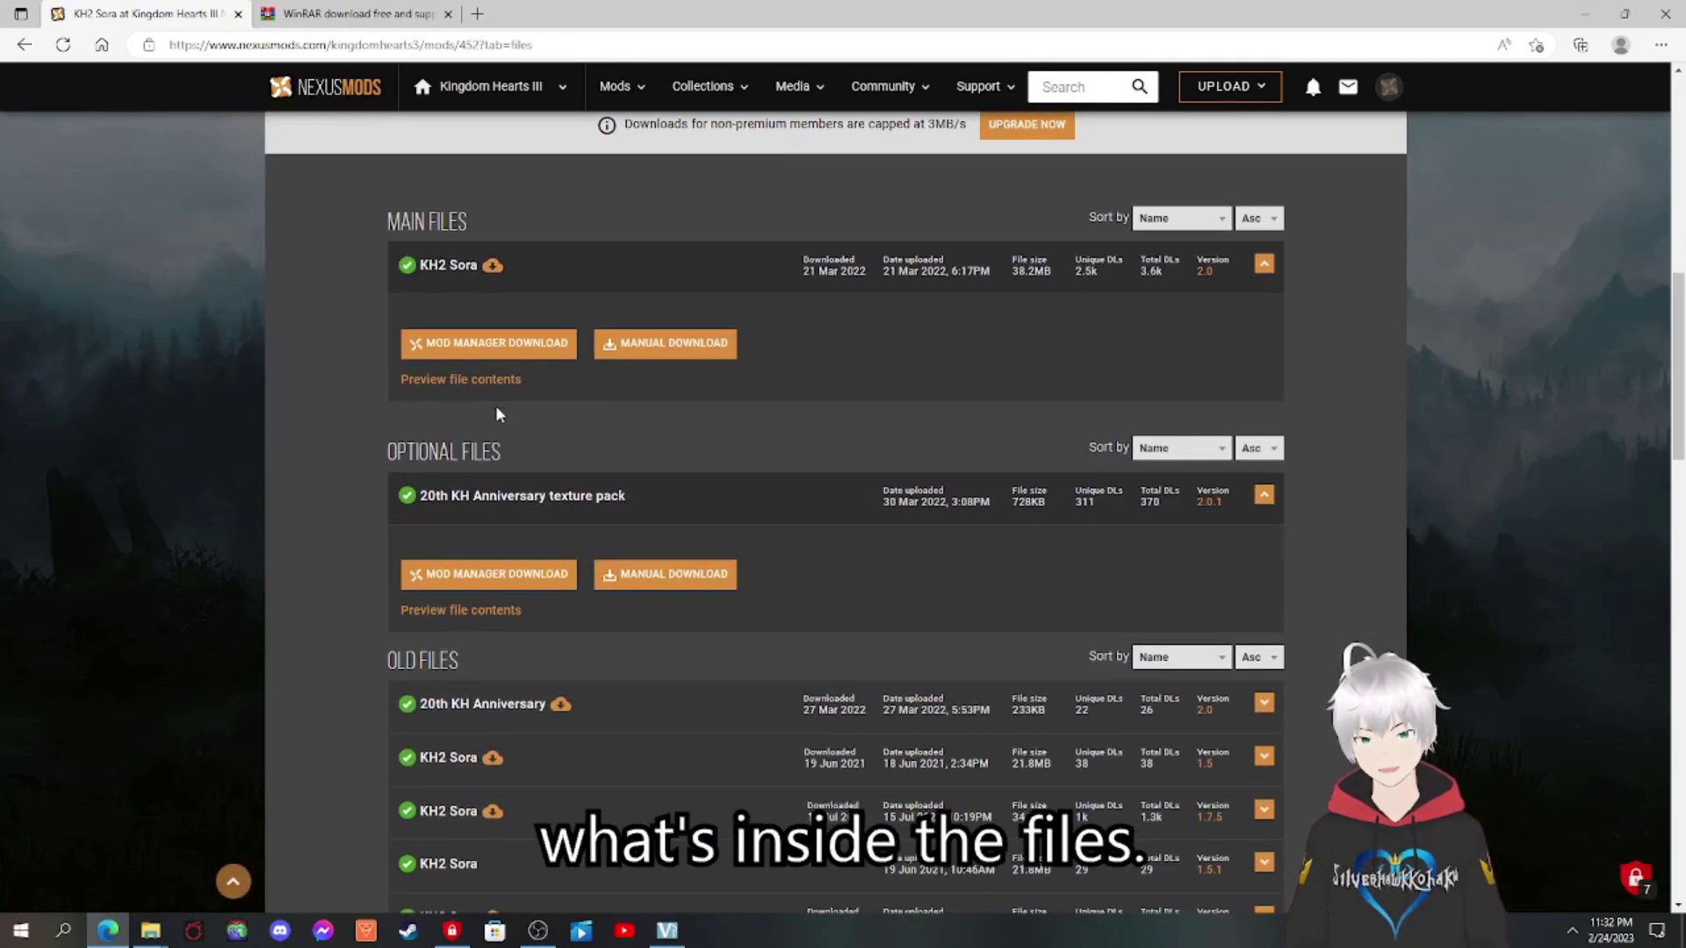
# Preview the contents of the main KH2 Sora archive.
pyautogui.click(497, 382)
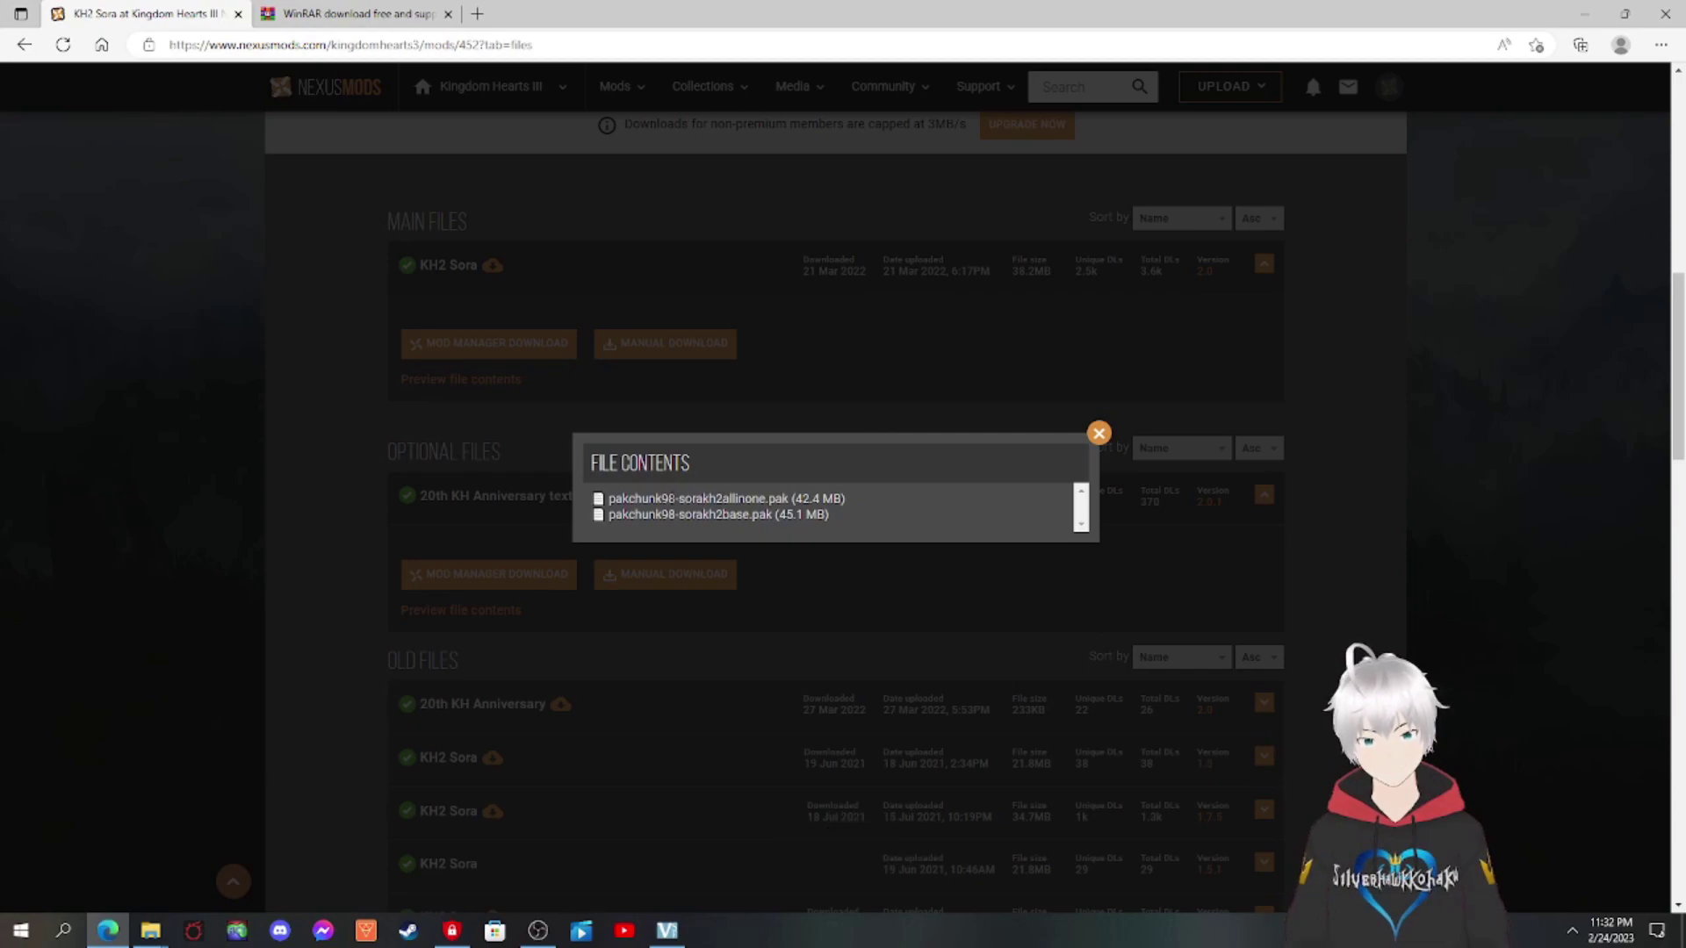
pyautogui.click(1098, 433)
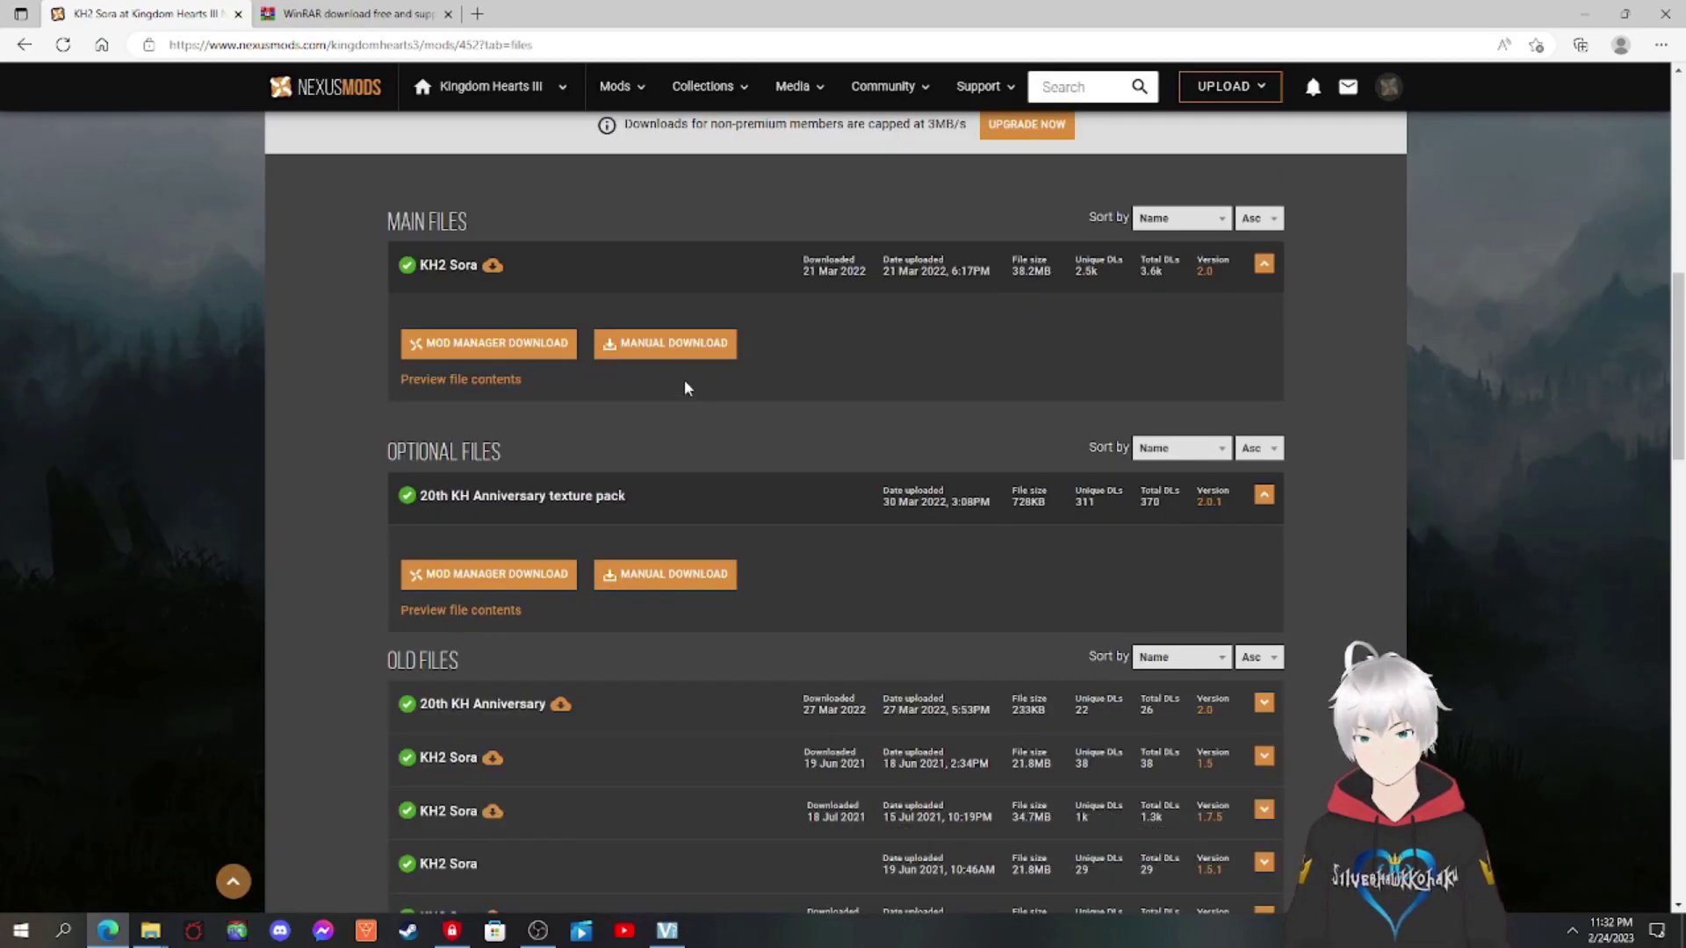
pyautogui.scroll(3, 807, 441)
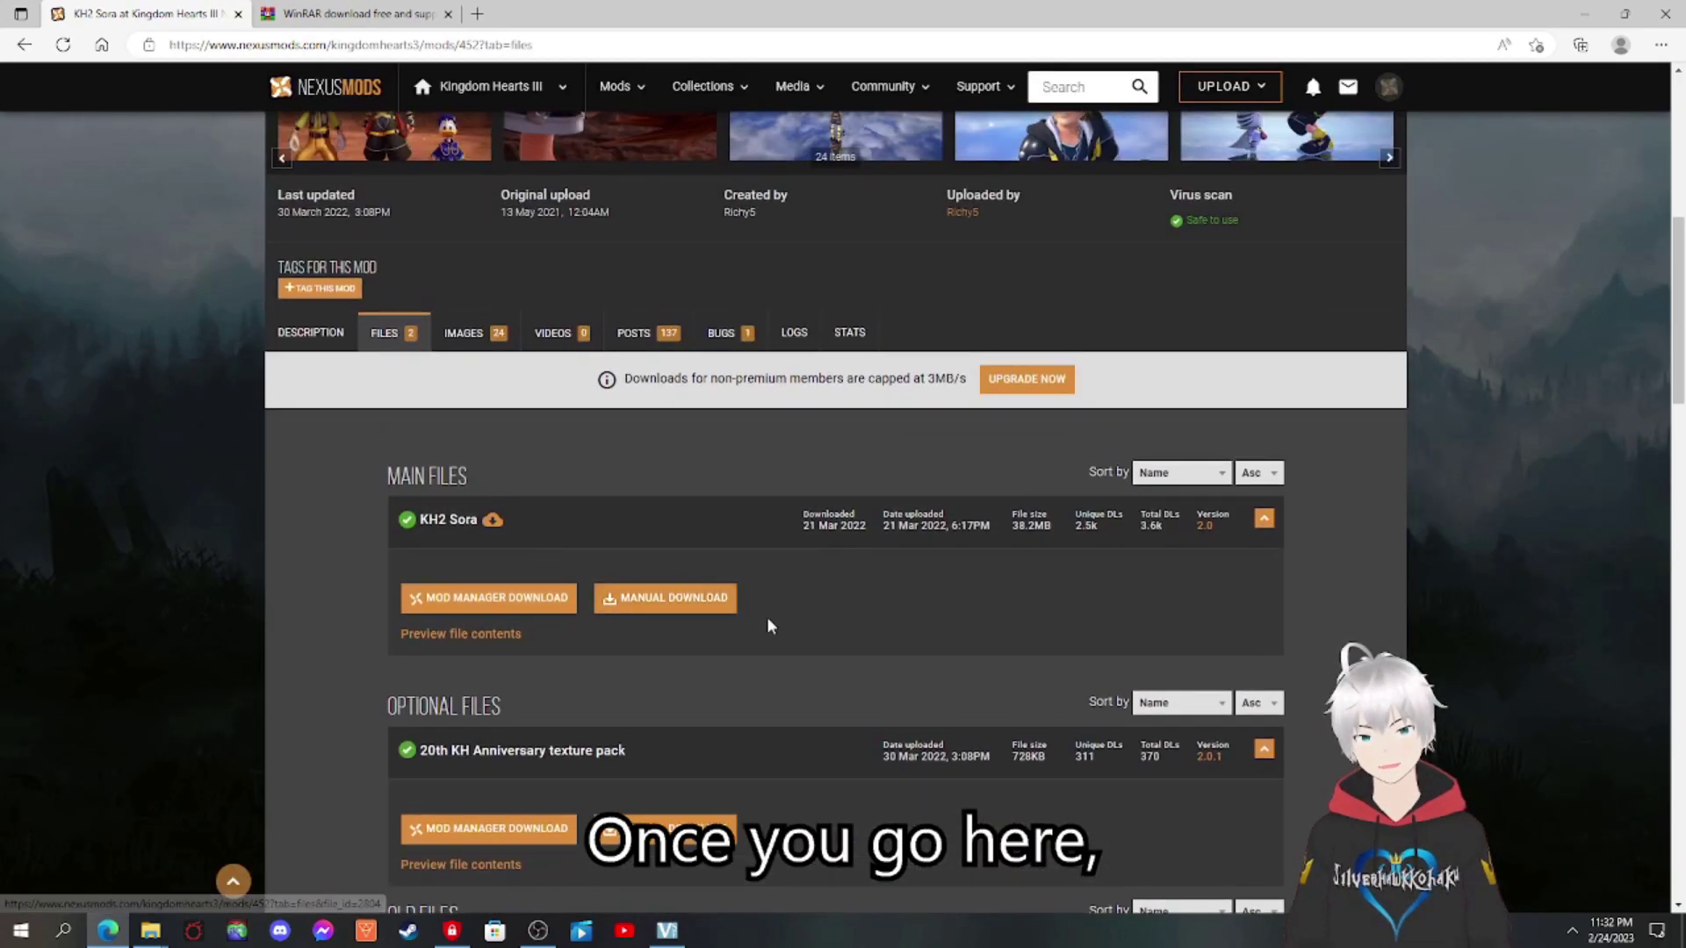
pyautogui.scroll(3, 1365, 323)
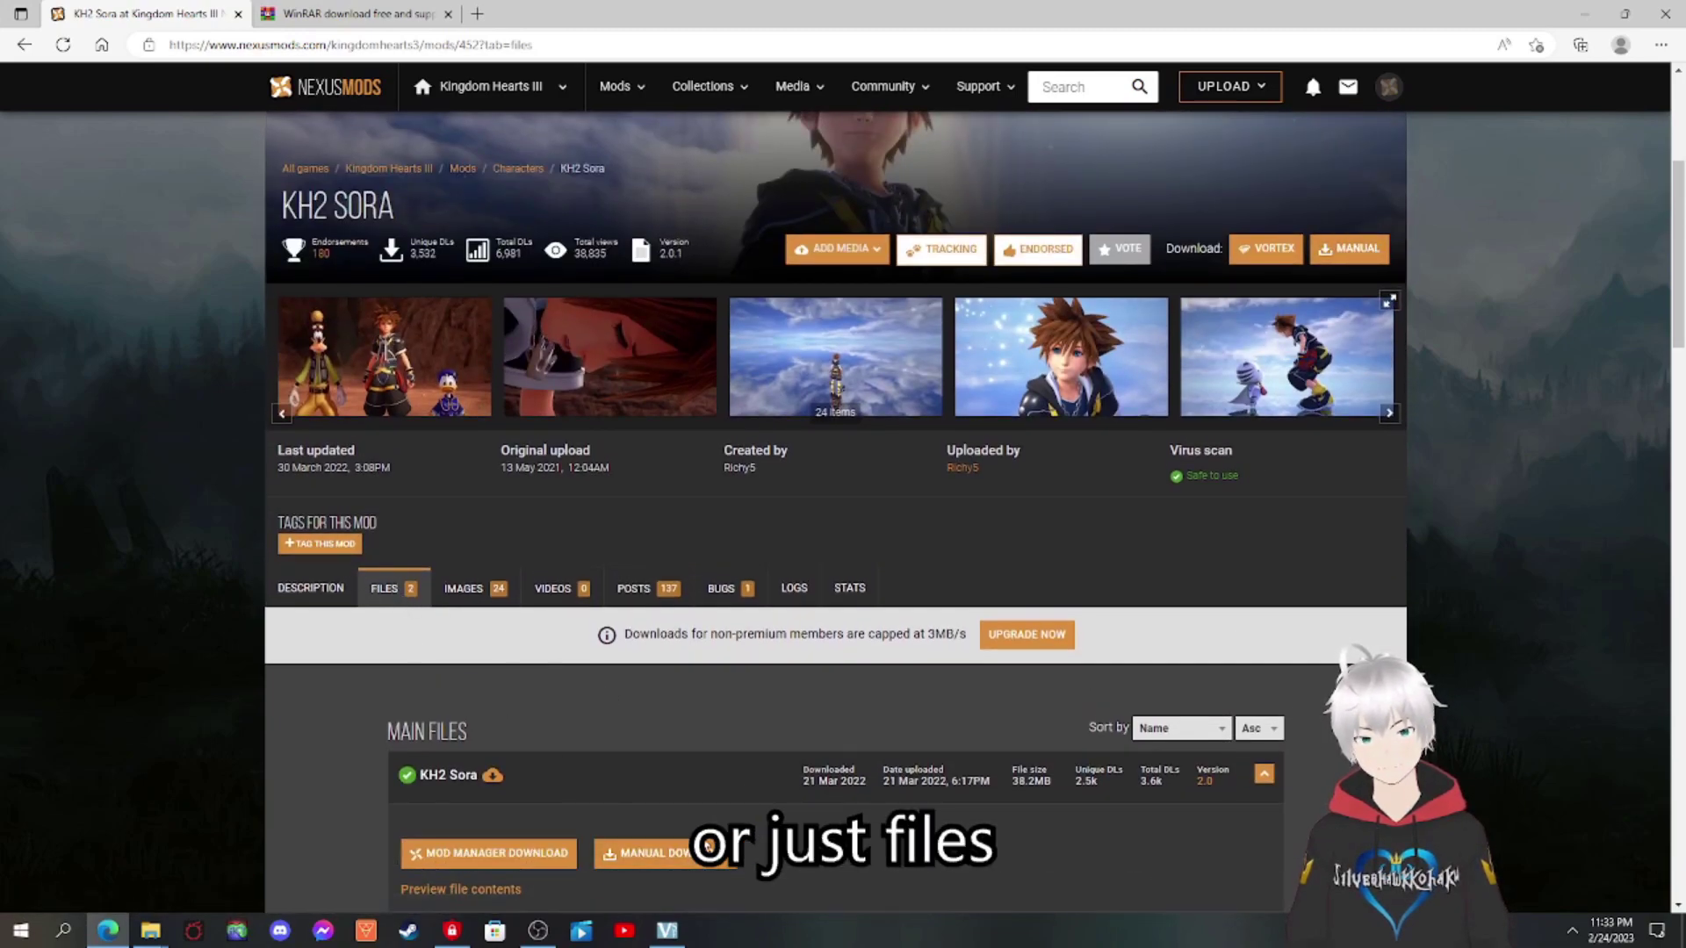
# Download the main KH2 Sora file via Slow Download and bring up the Paks folder window.
pyautogui.click(654, 852)
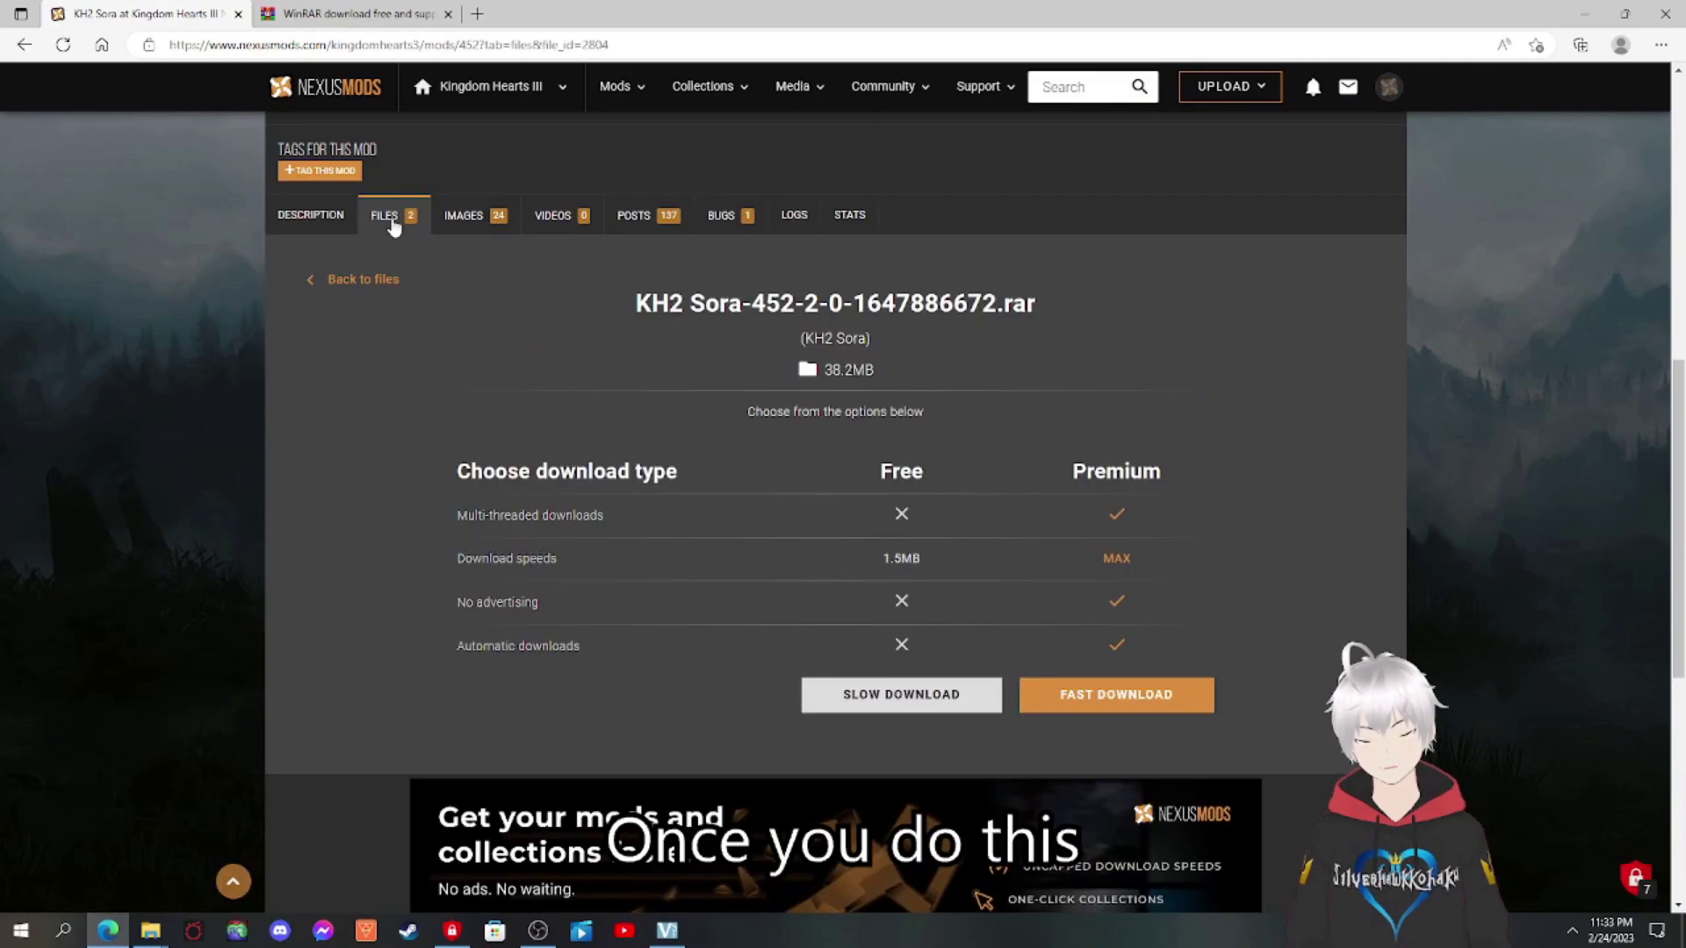
pyautogui.click(904, 696)
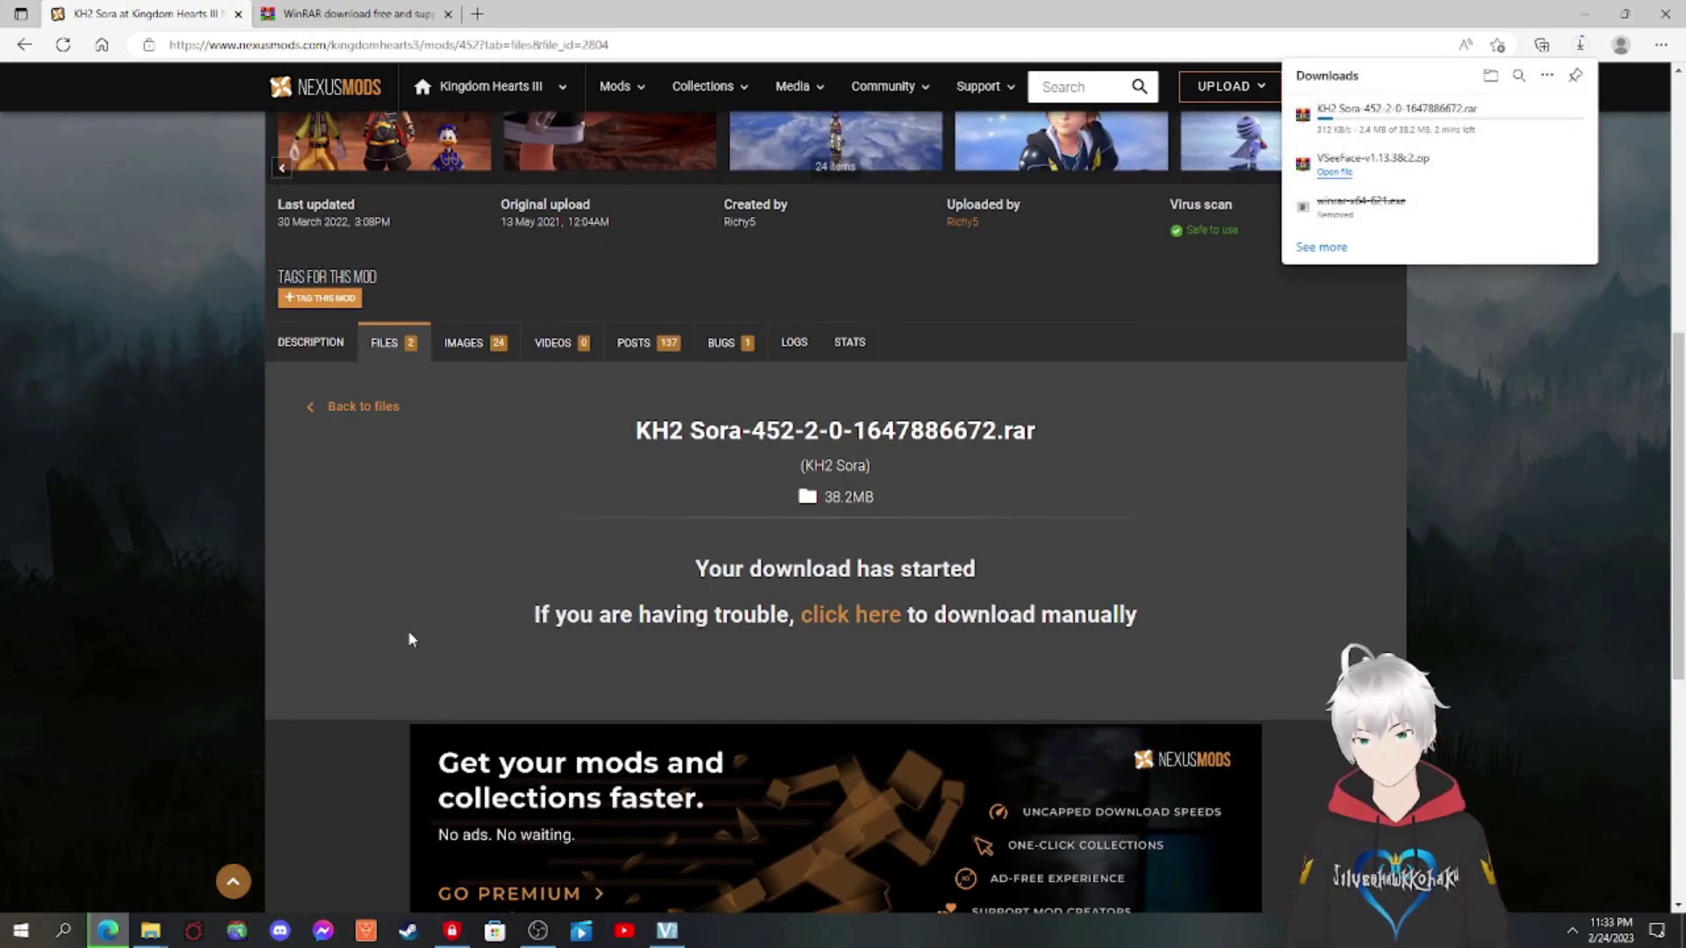
pyautogui.moveTo(153, 936)
pyautogui.click(223, 858)
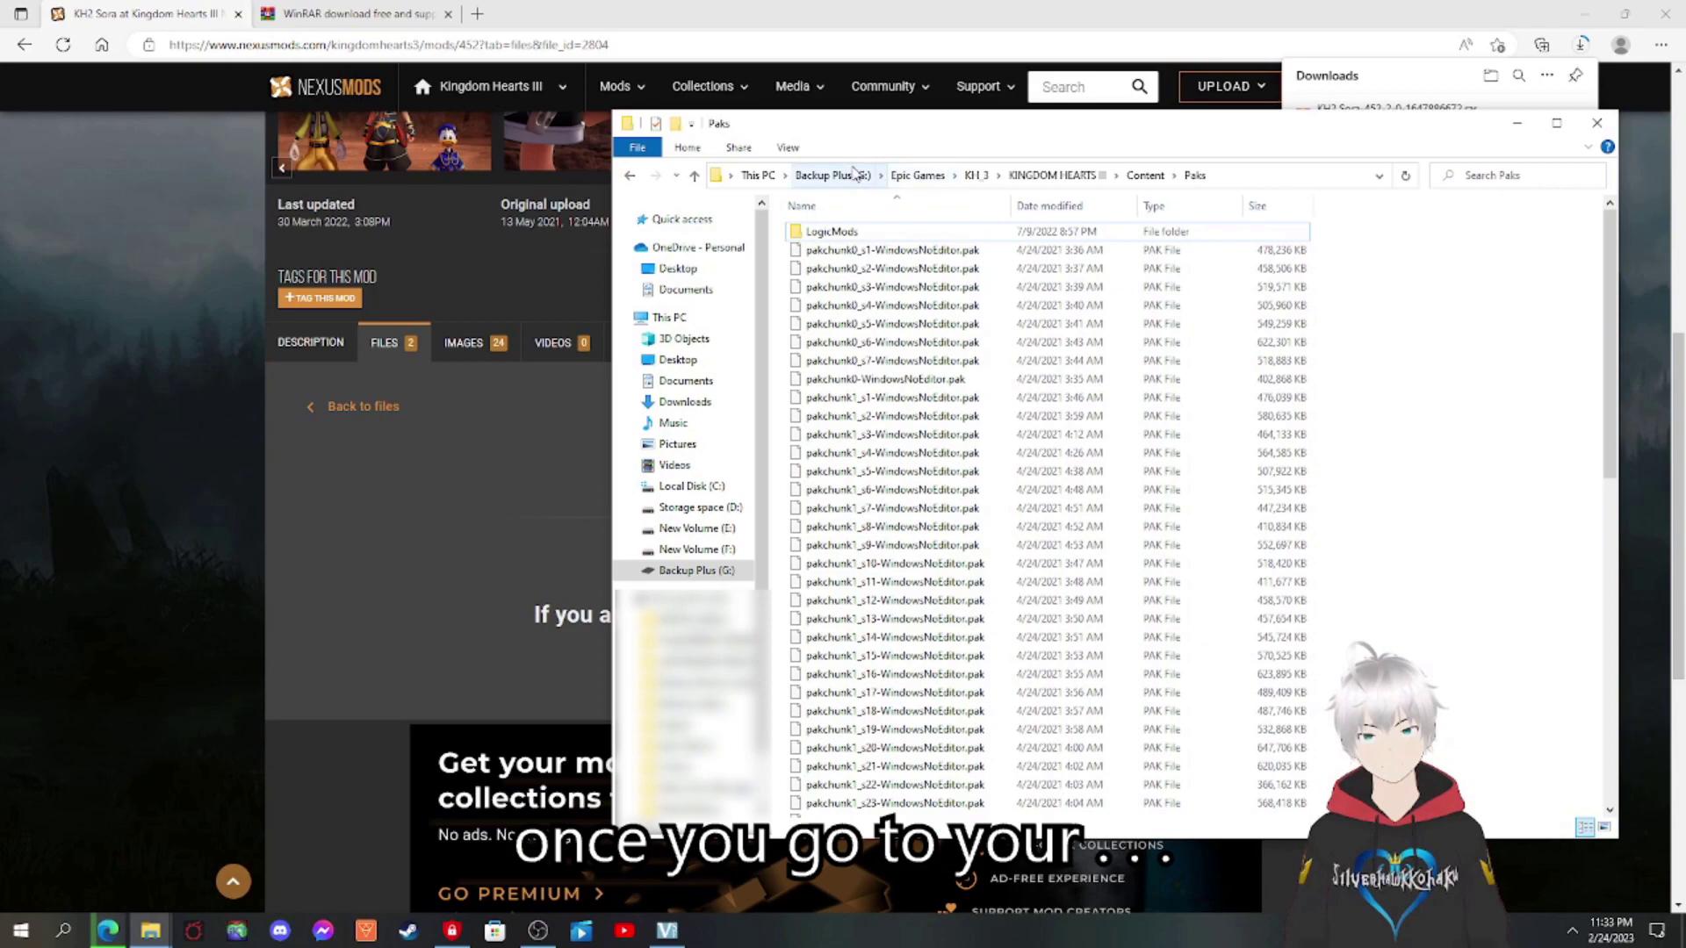
# Navigate from Epic Games through KH_3 and KINGDOM HEARTS III into the Content folder.
pyautogui.click(917, 175)
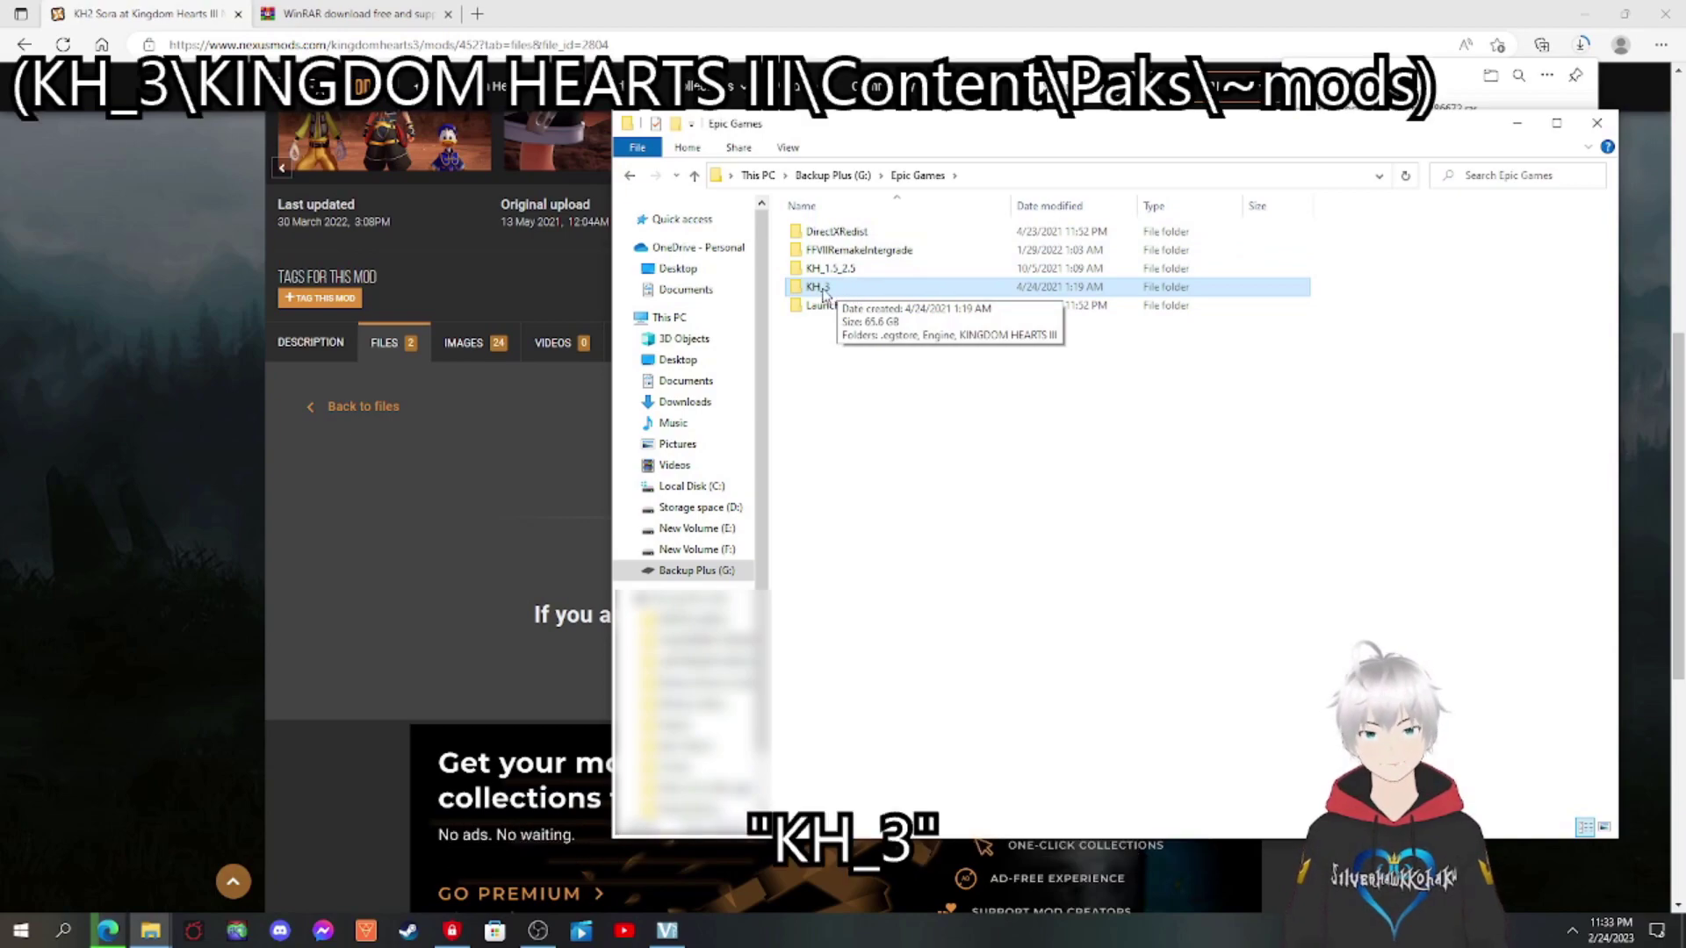
pyautogui.doubleClick(853, 297)
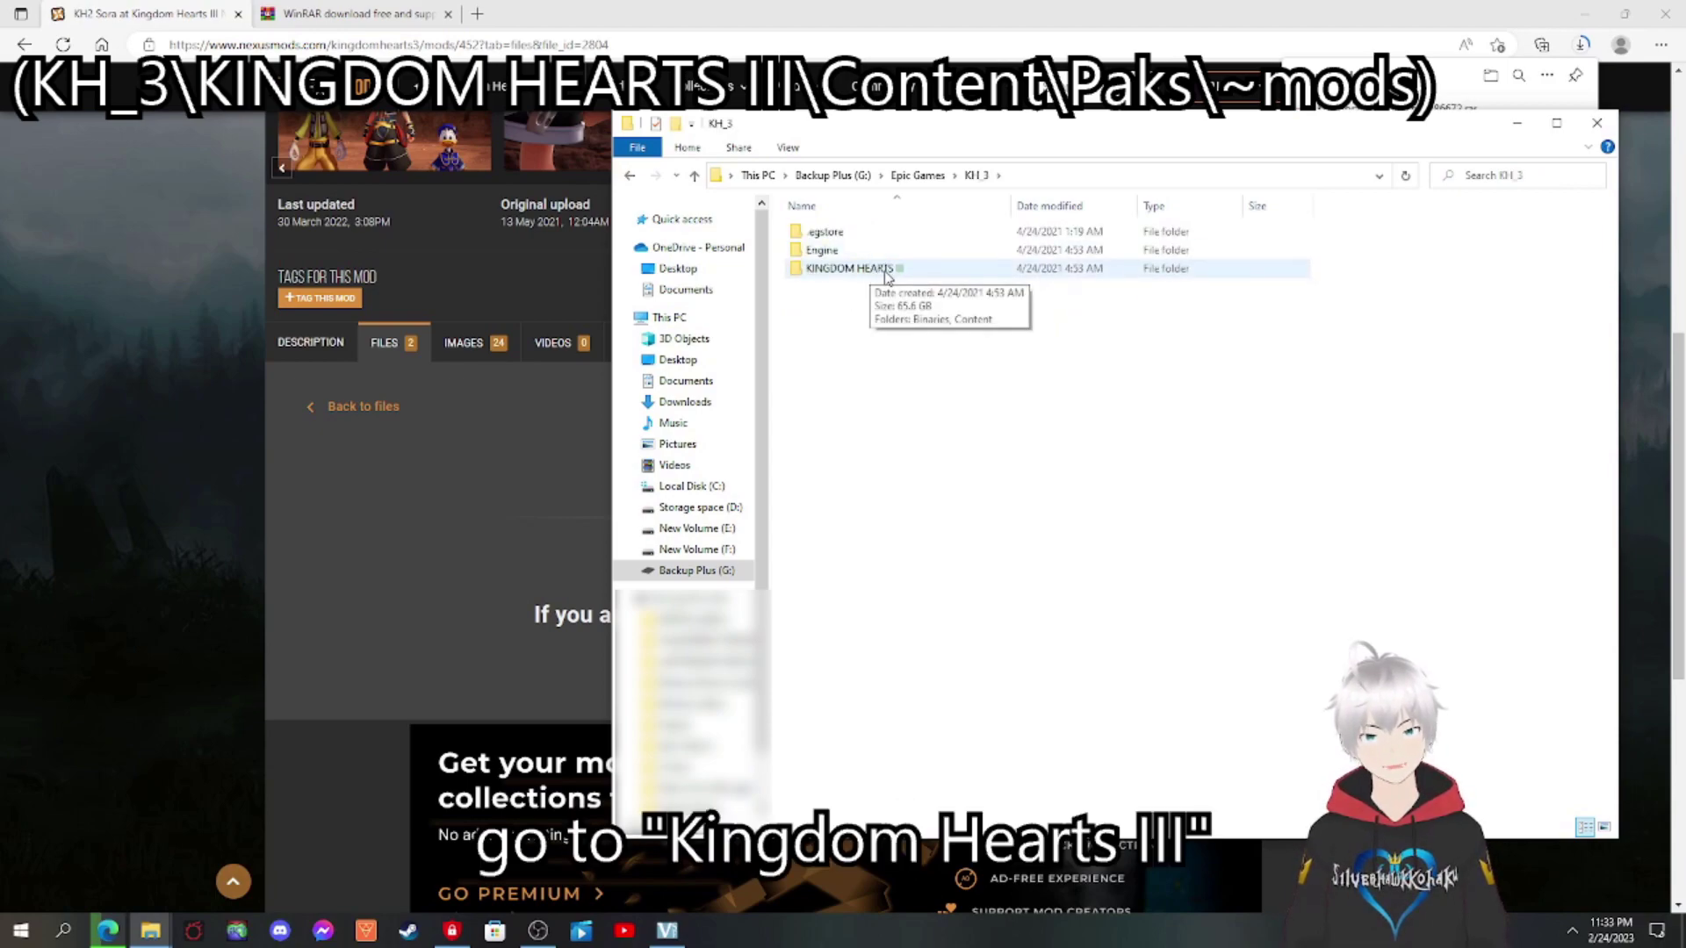
pyautogui.doubleClick(888, 274)
pyautogui.doubleClick(841, 250)
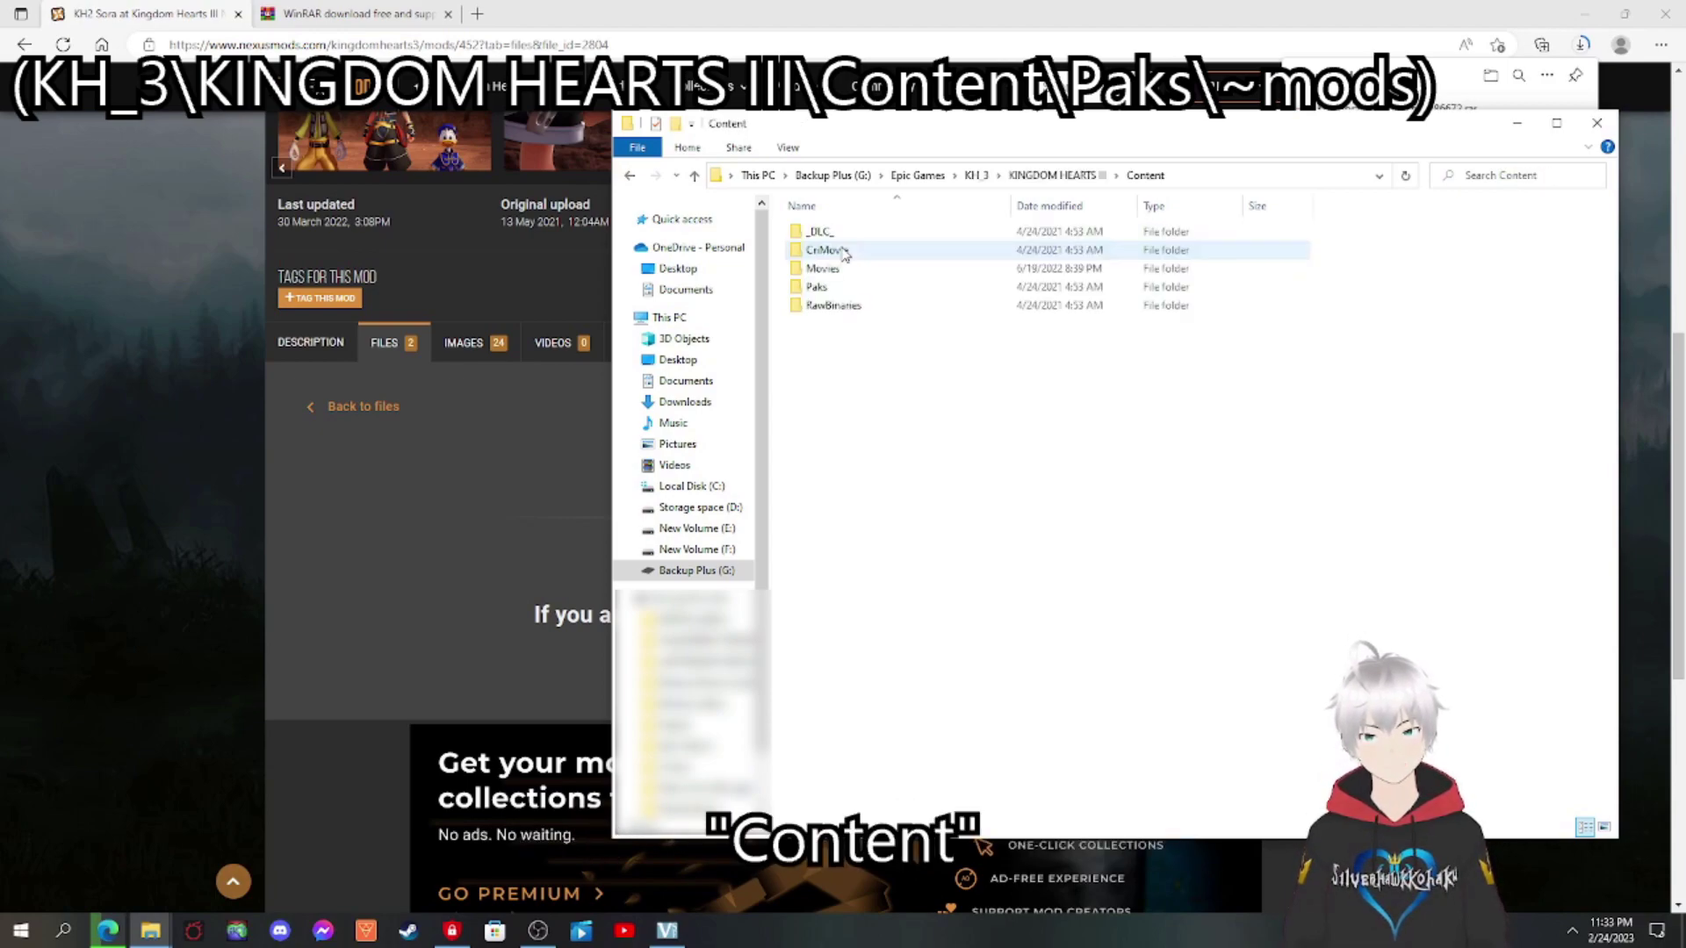
# Inside Paks, create a new folder named ~mods and open it.
pyautogui.doubleClick(850, 293)
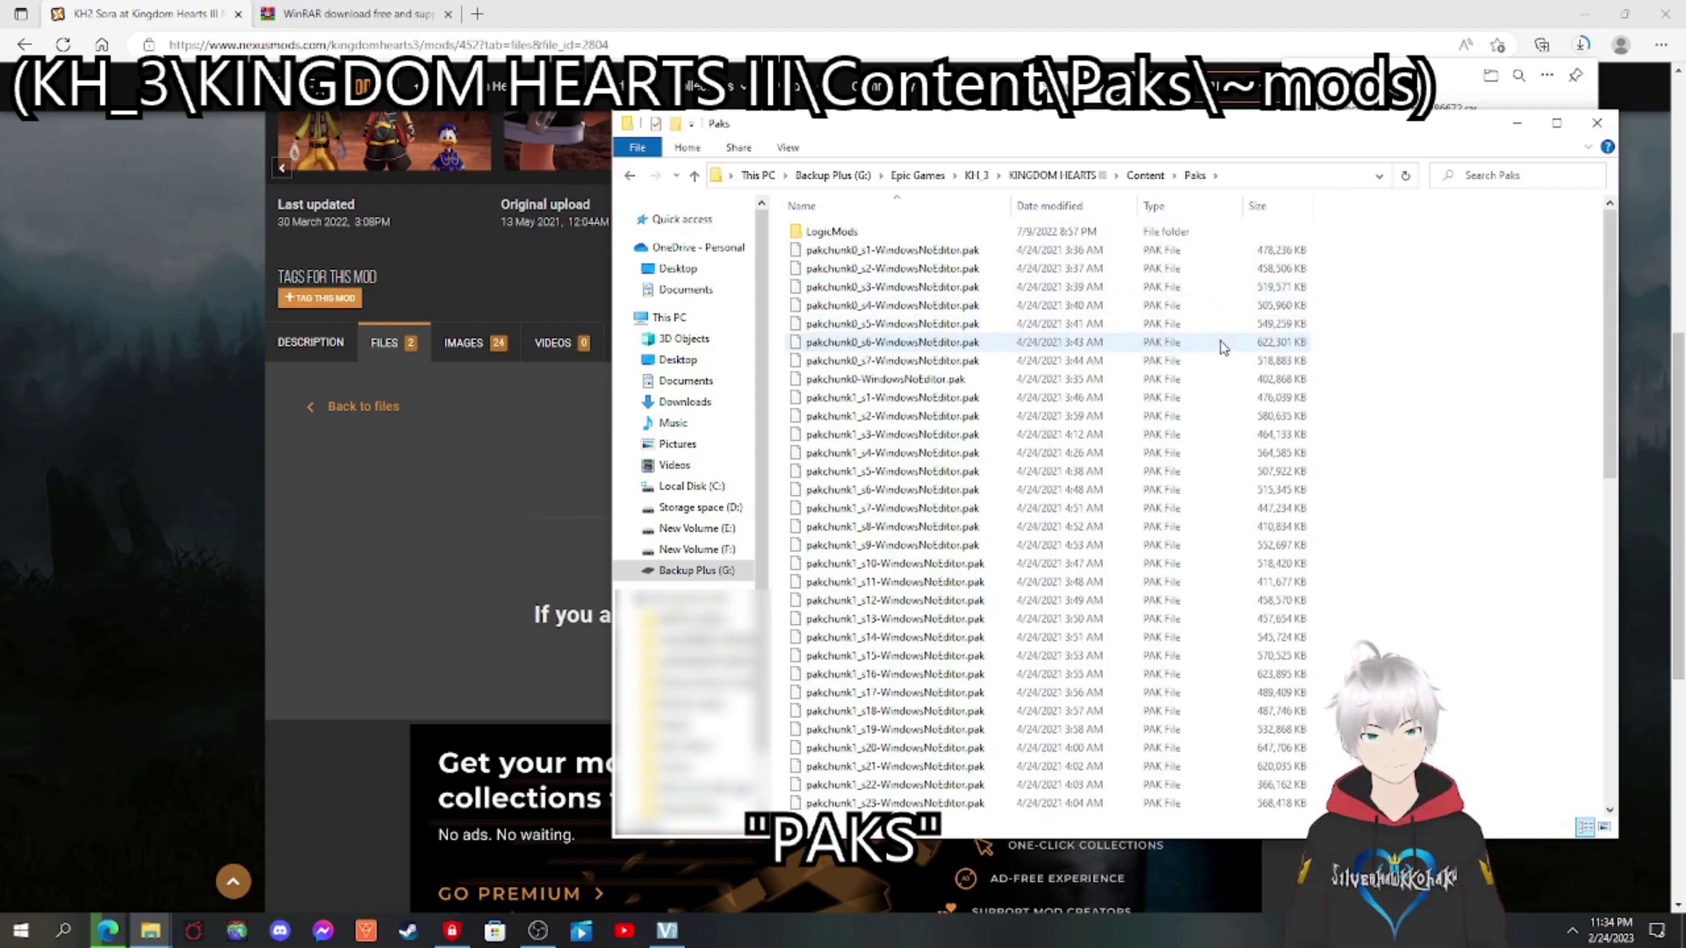
pyautogui.rightClick(1394, 272)
pyautogui.moveTo(1464, 511)
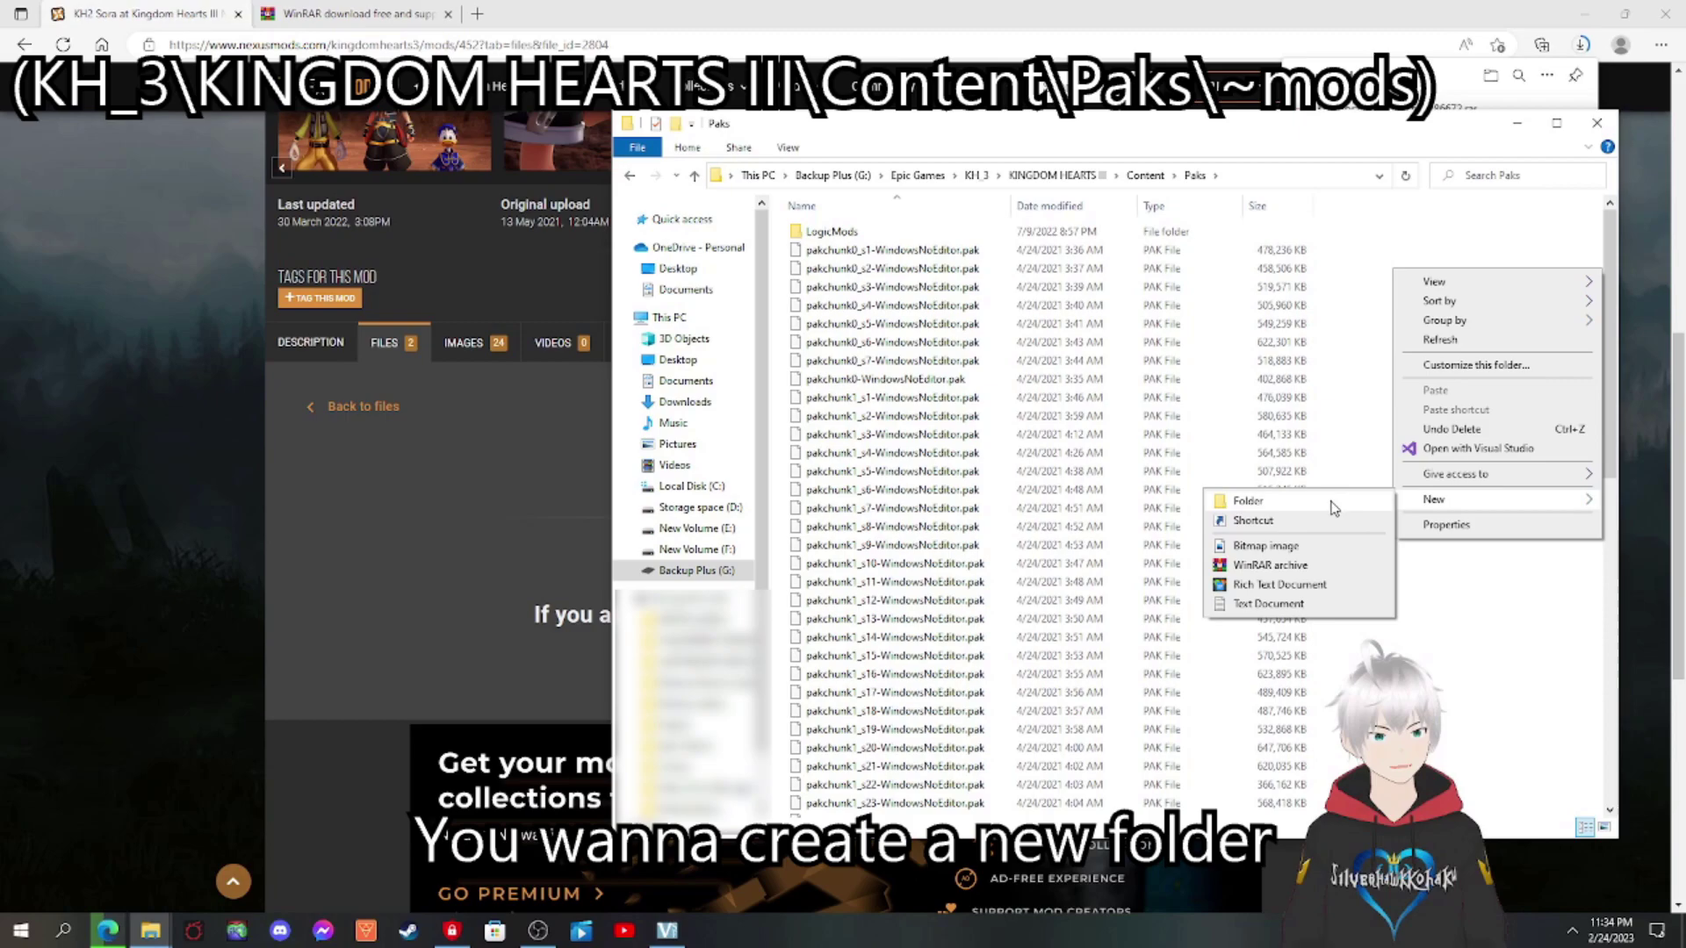
pyautogui.click(1273, 505)
pyautogui.write('~mods')
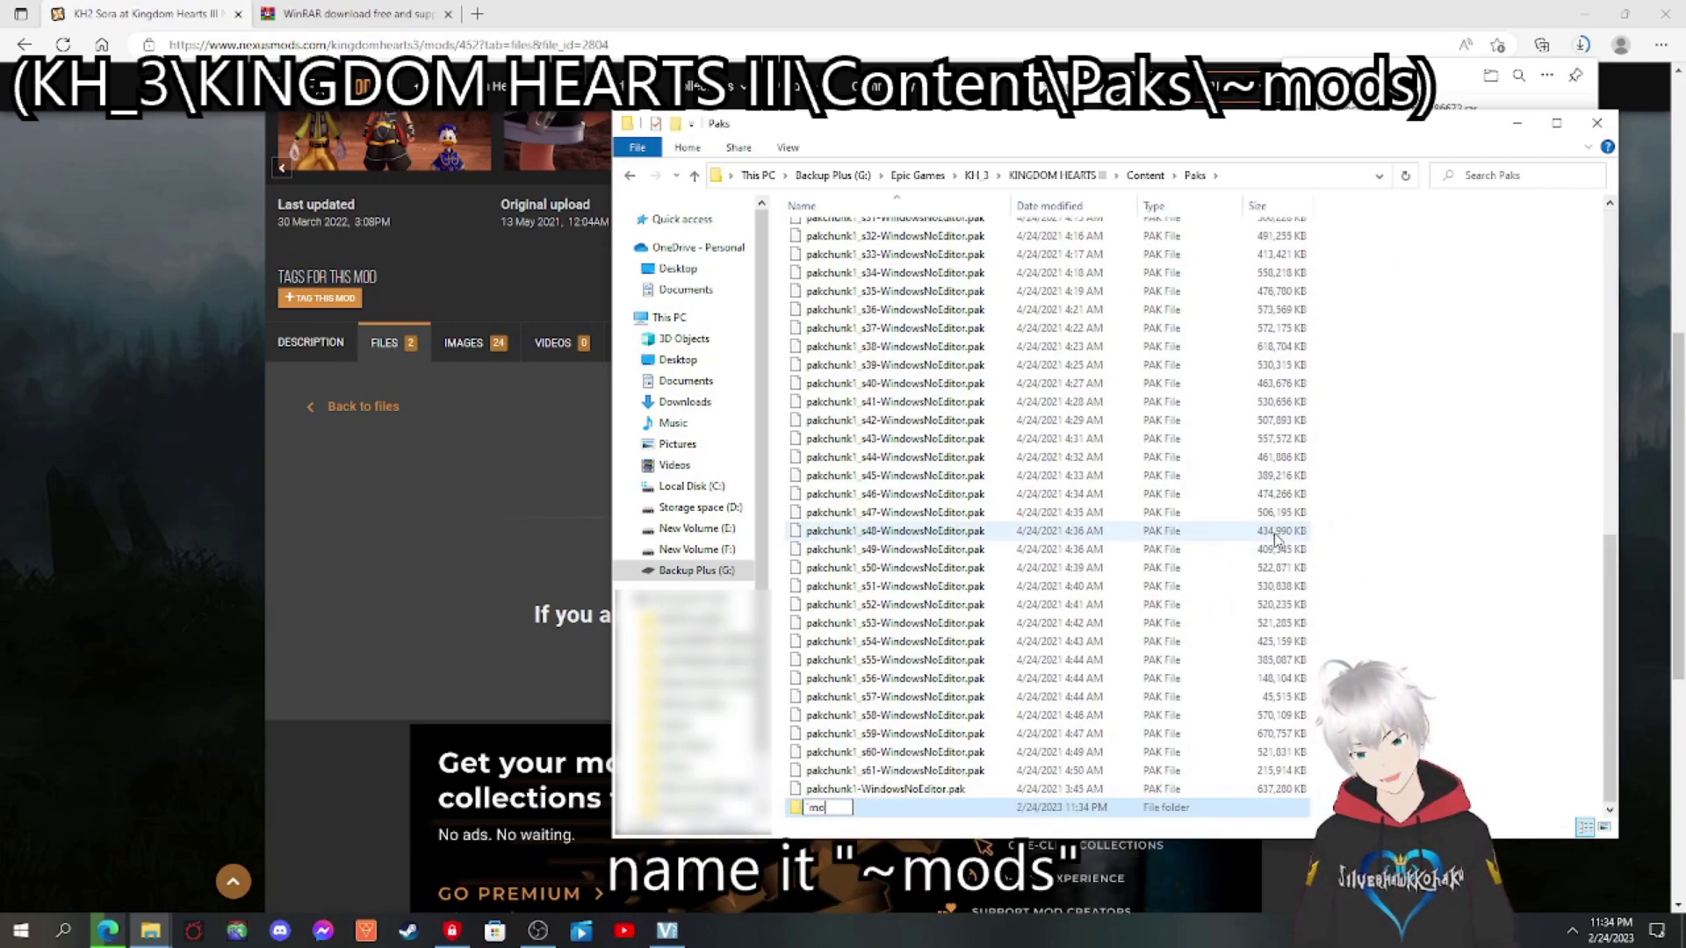
pyautogui.press('BackSpace')
pyautogui.press('BackSpace')
pyautogui.press('BackSpace')
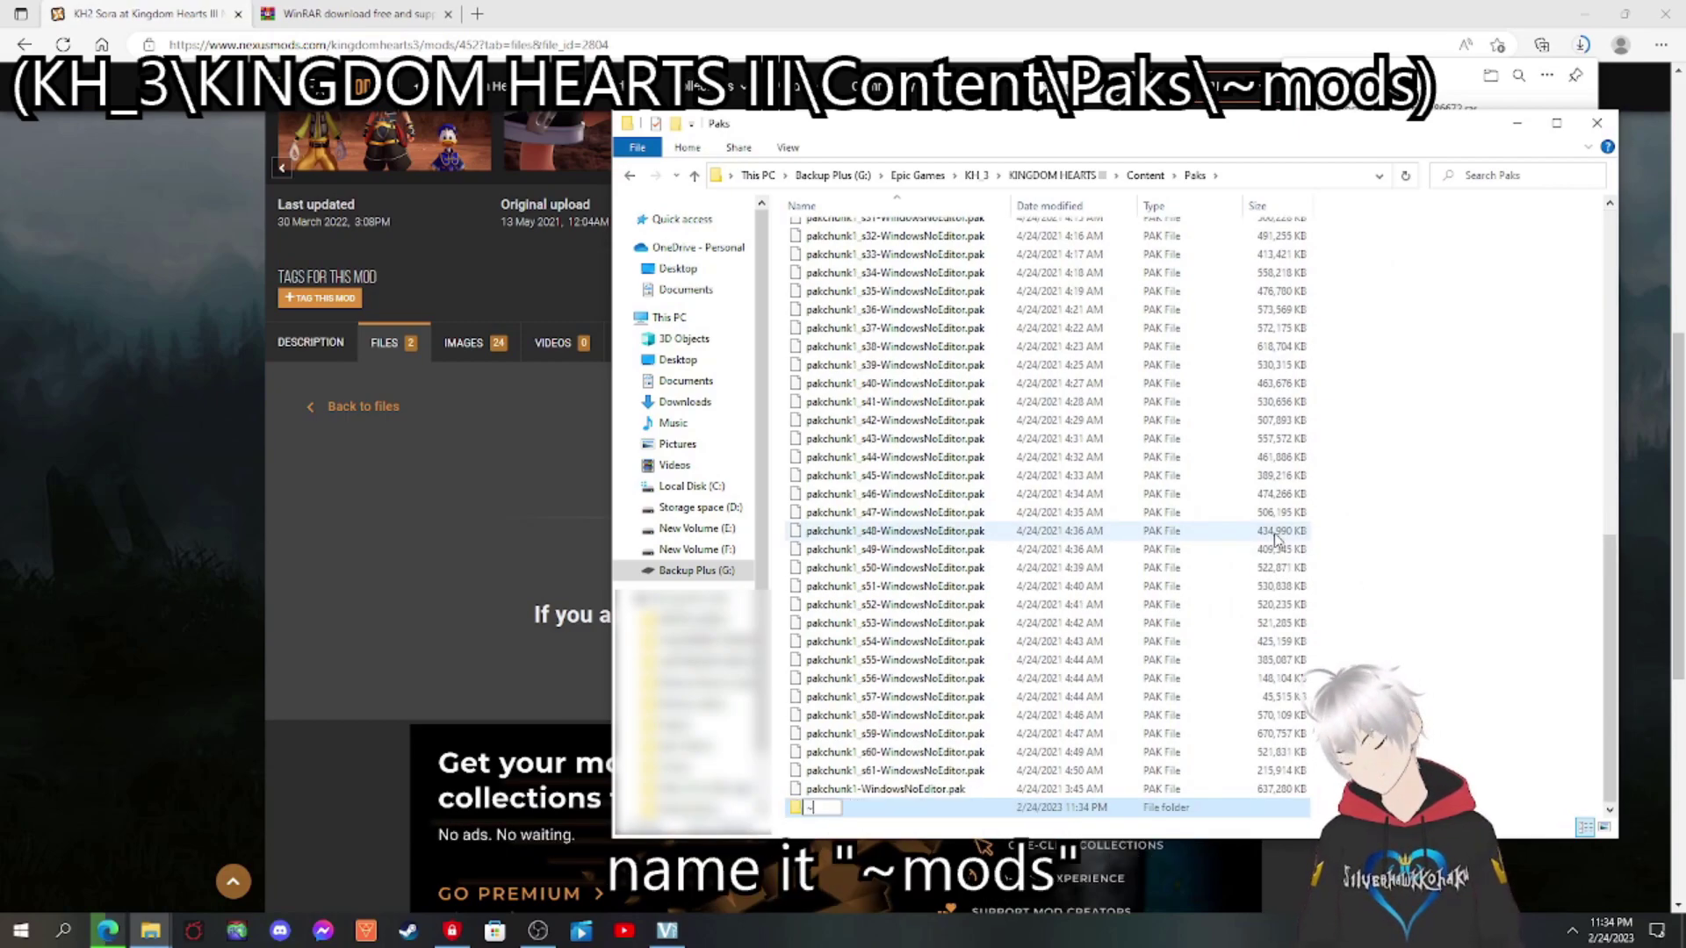
pyautogui.write('~mods')
pyautogui.press('Return')
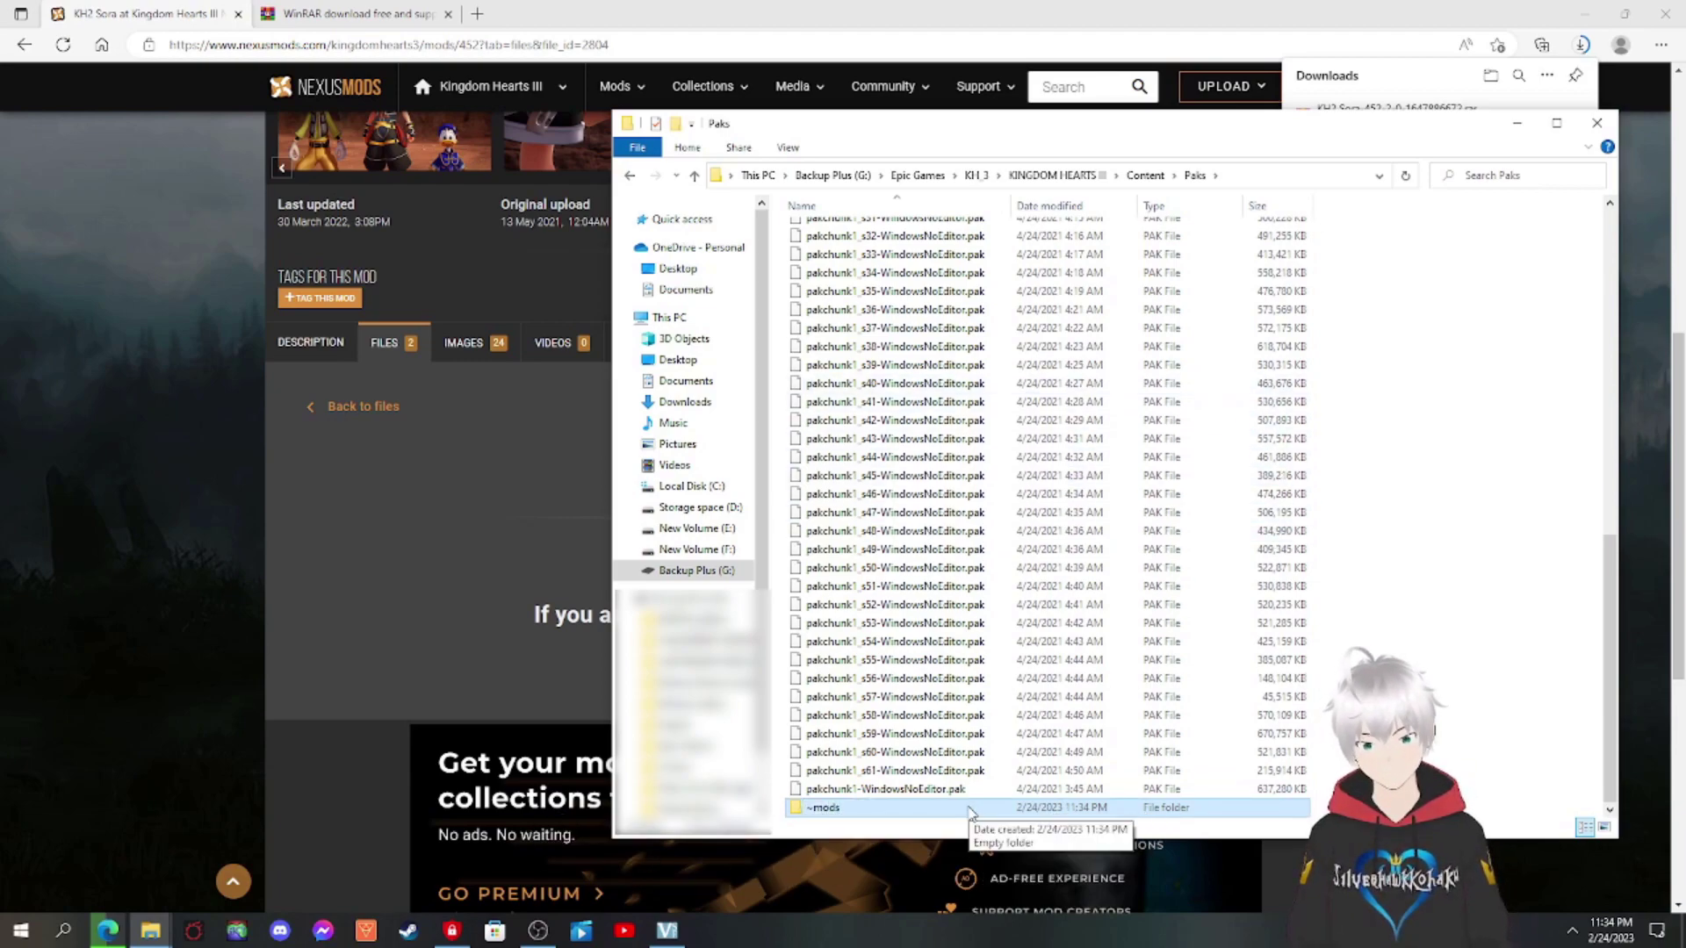
pyautogui.doubleClick(941, 811)
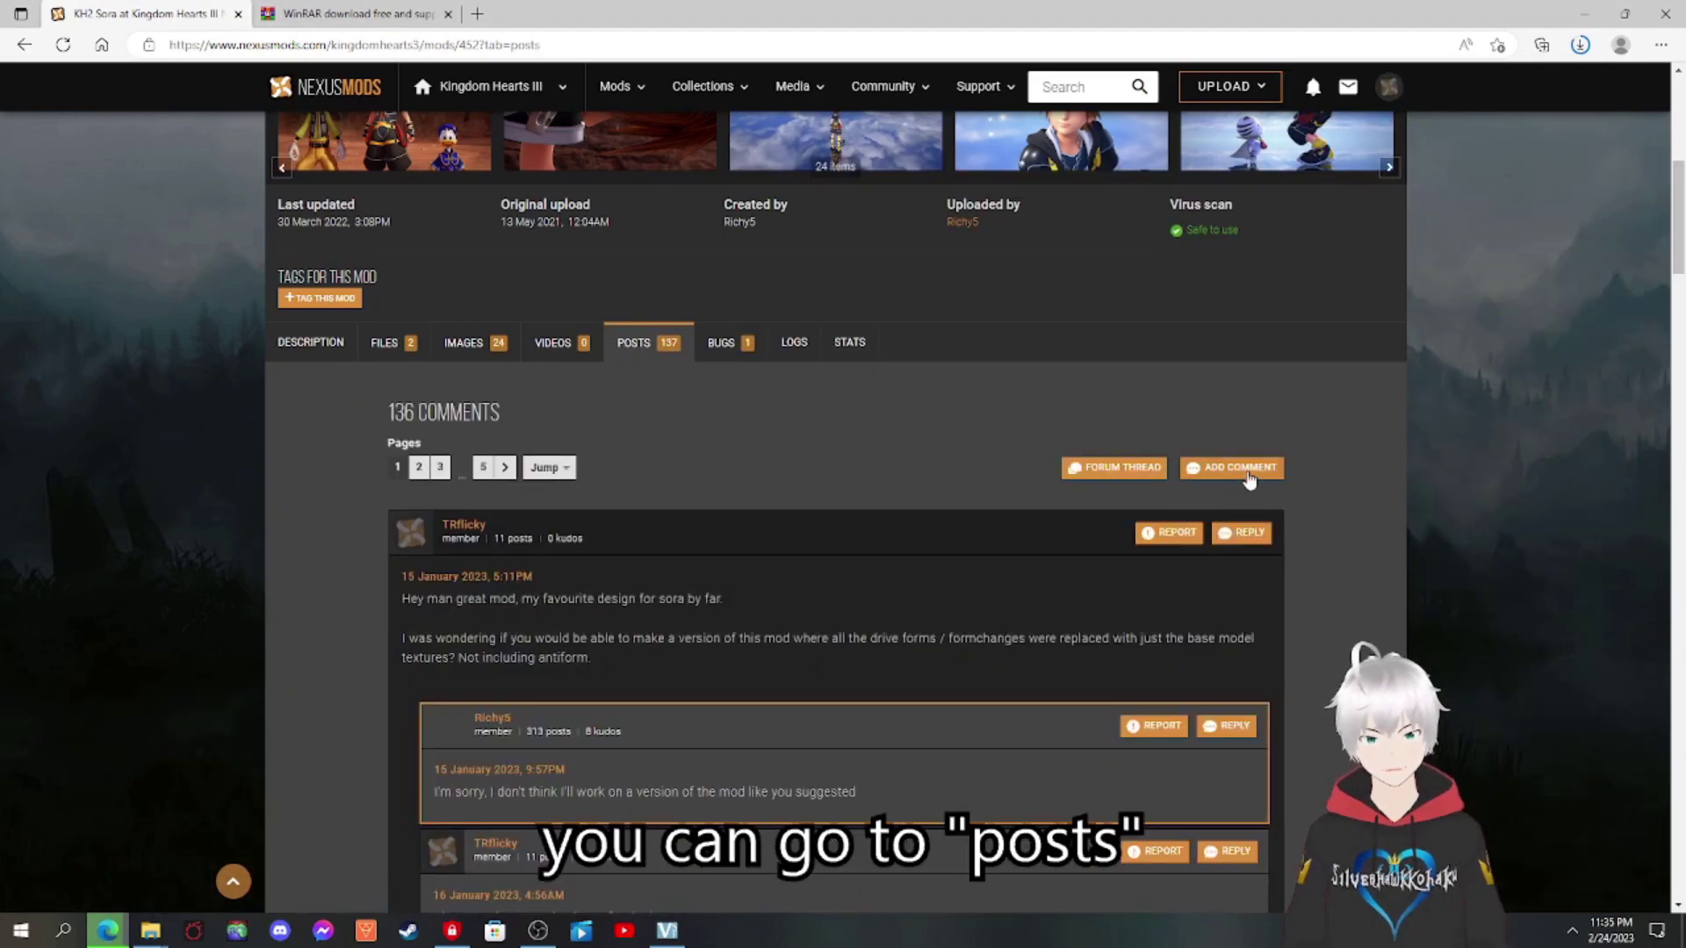
# Begin a comment about the mod not working, abandon it, and show the browser's downloads.
pyautogui.click(1238, 468)
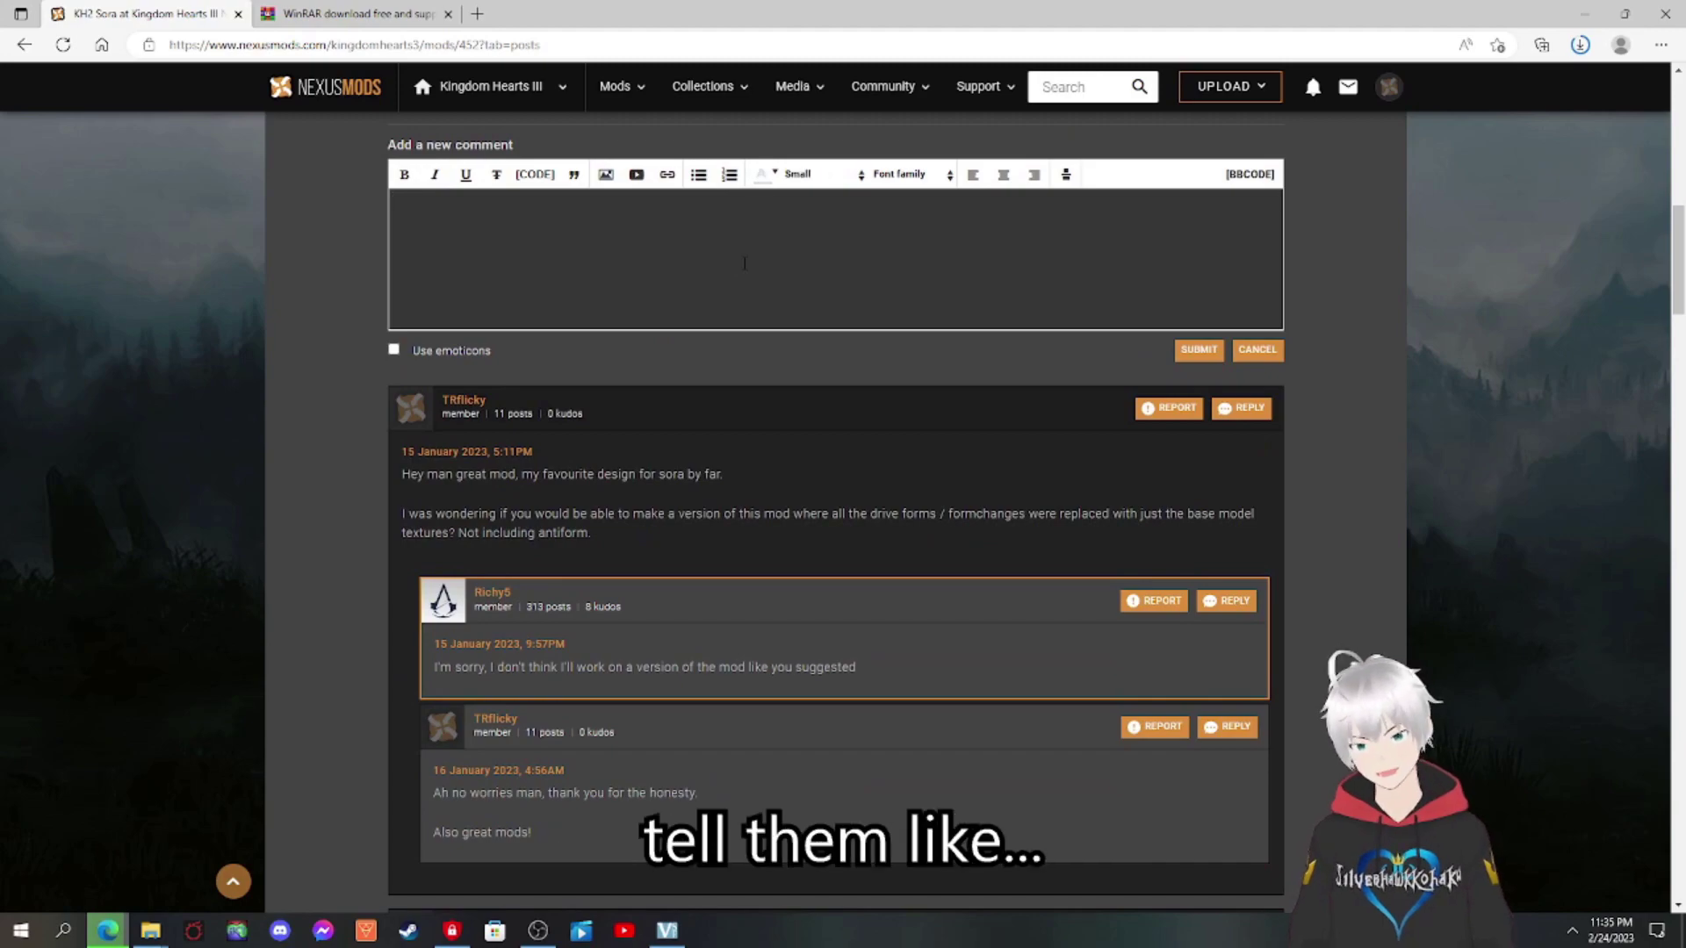
pyautogui.write('Oh no Richy, the m')
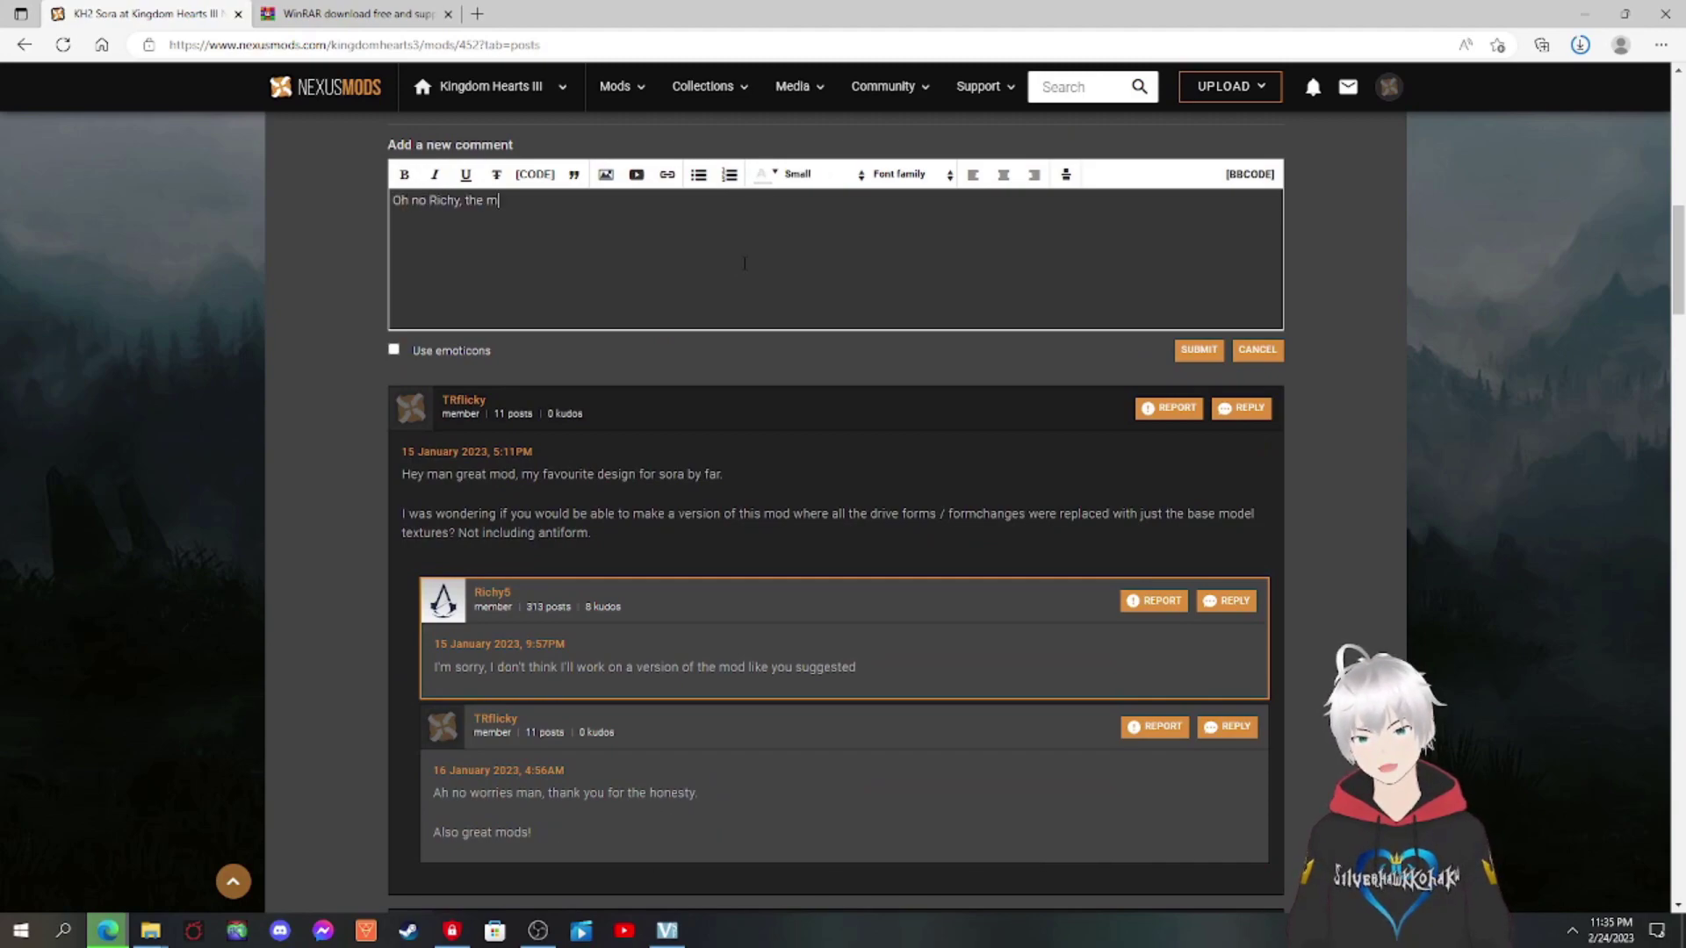
pyautogui.write("od isn't w")
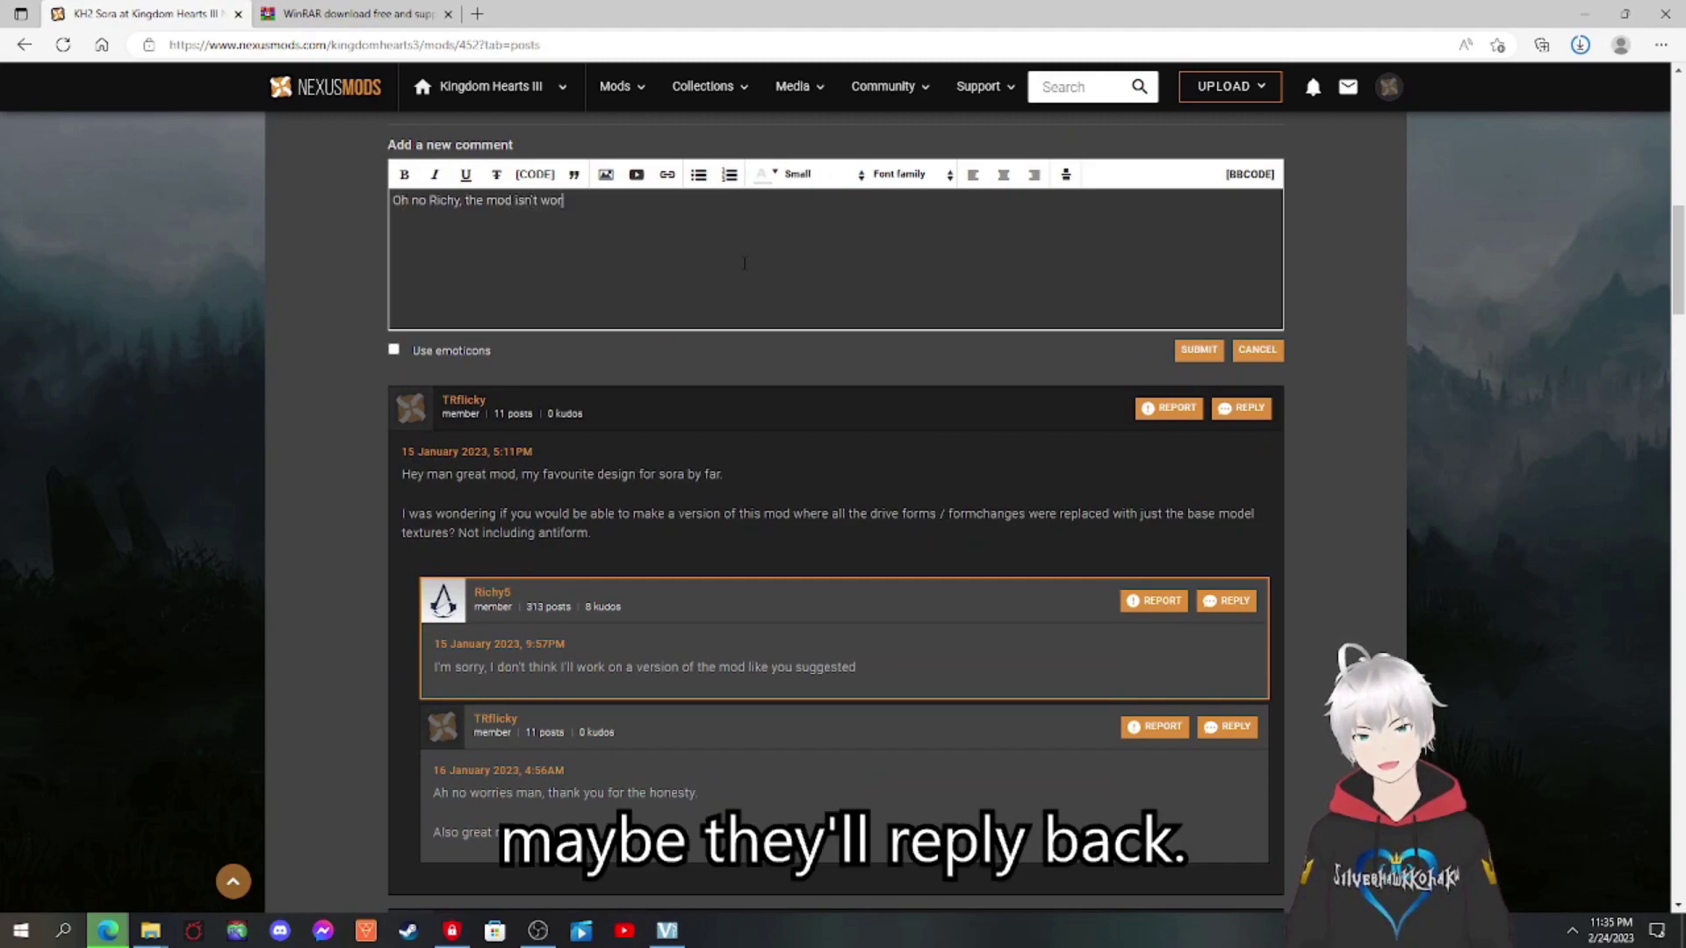
pyautogui.write('or')
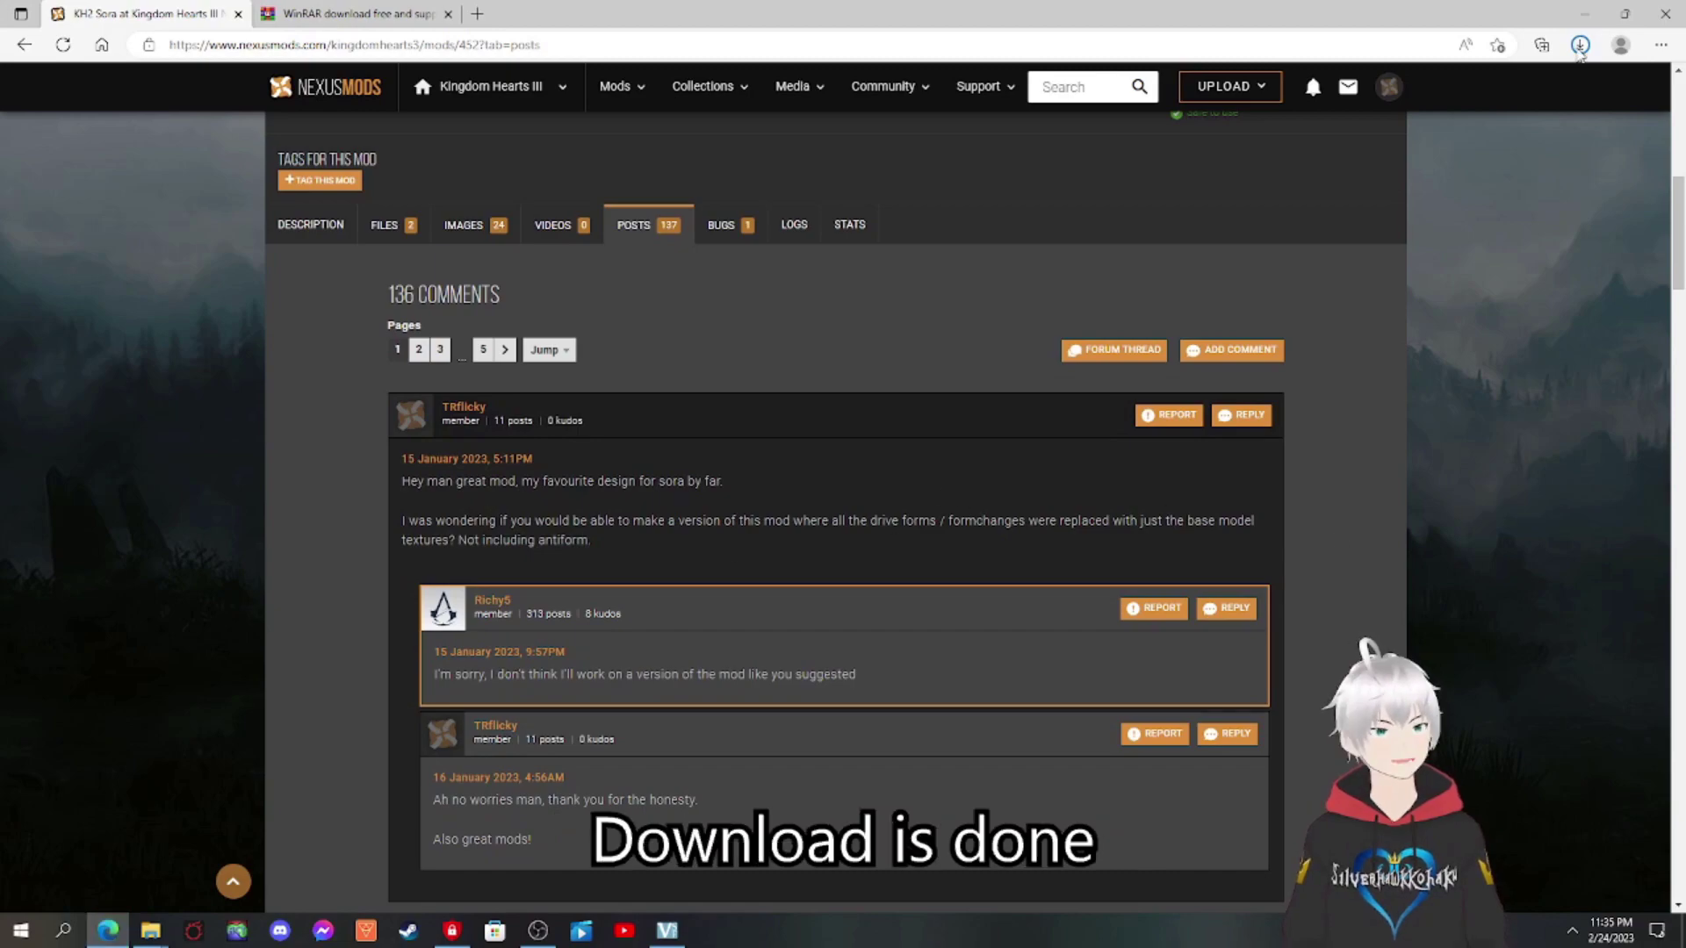
pyautogui.click(1580, 48)
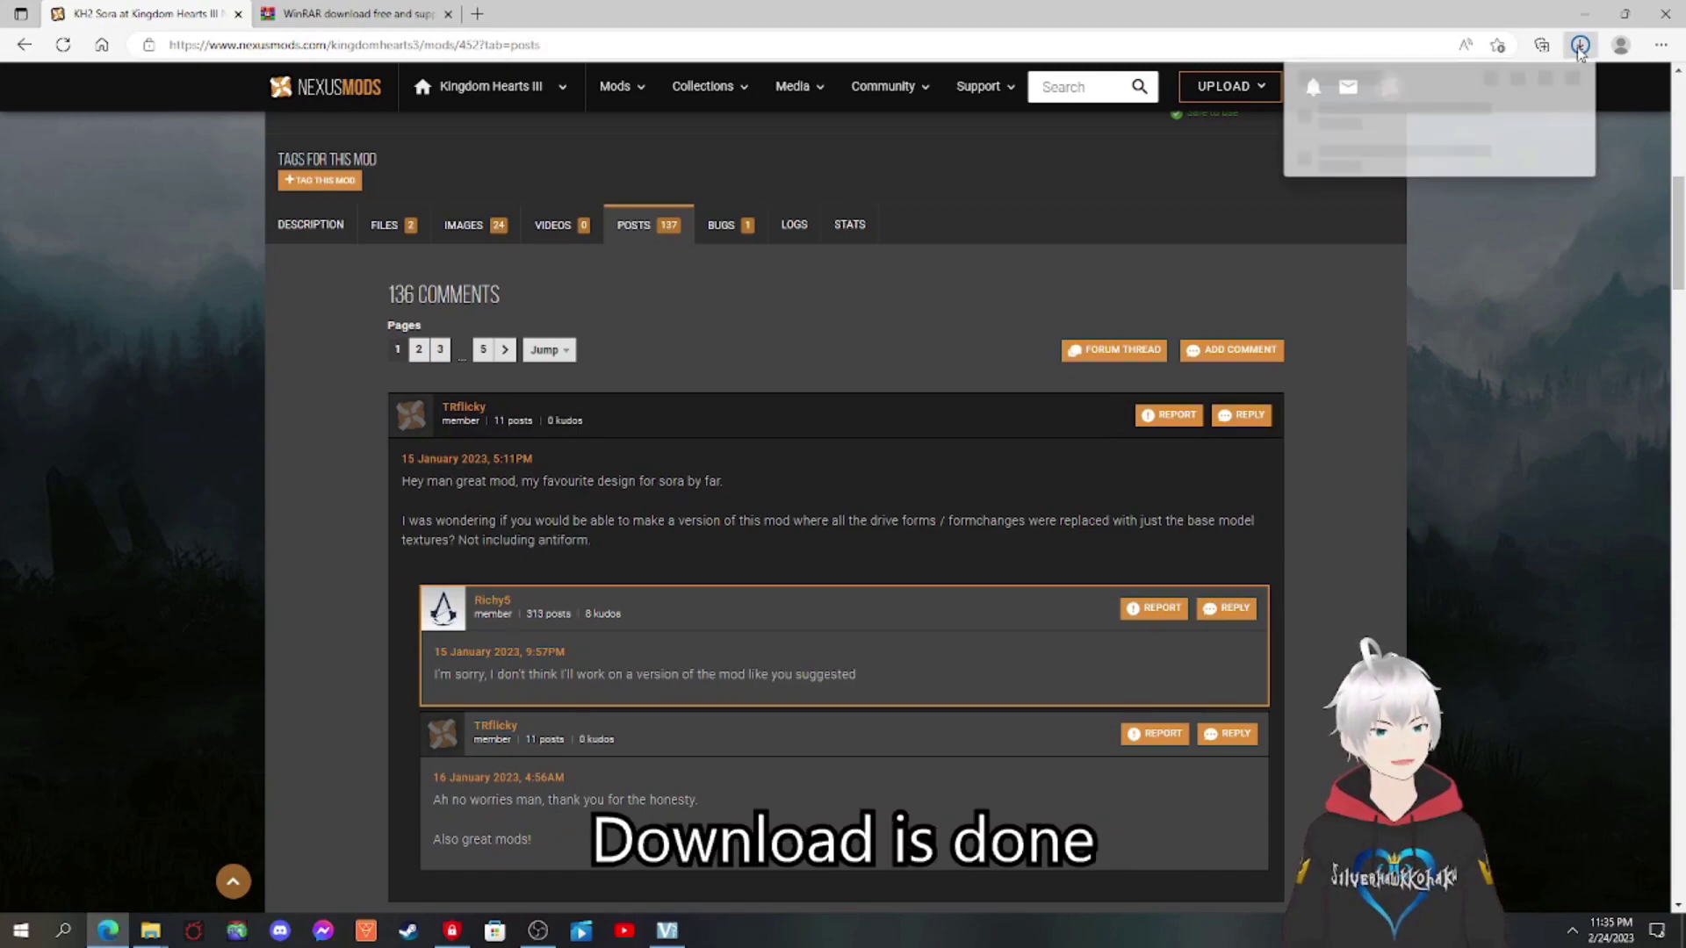
# Open the downloaded KH2 Sora-452-2-0 .rar with WinRAR archiver from its folder.
pyautogui.click(151, 933)
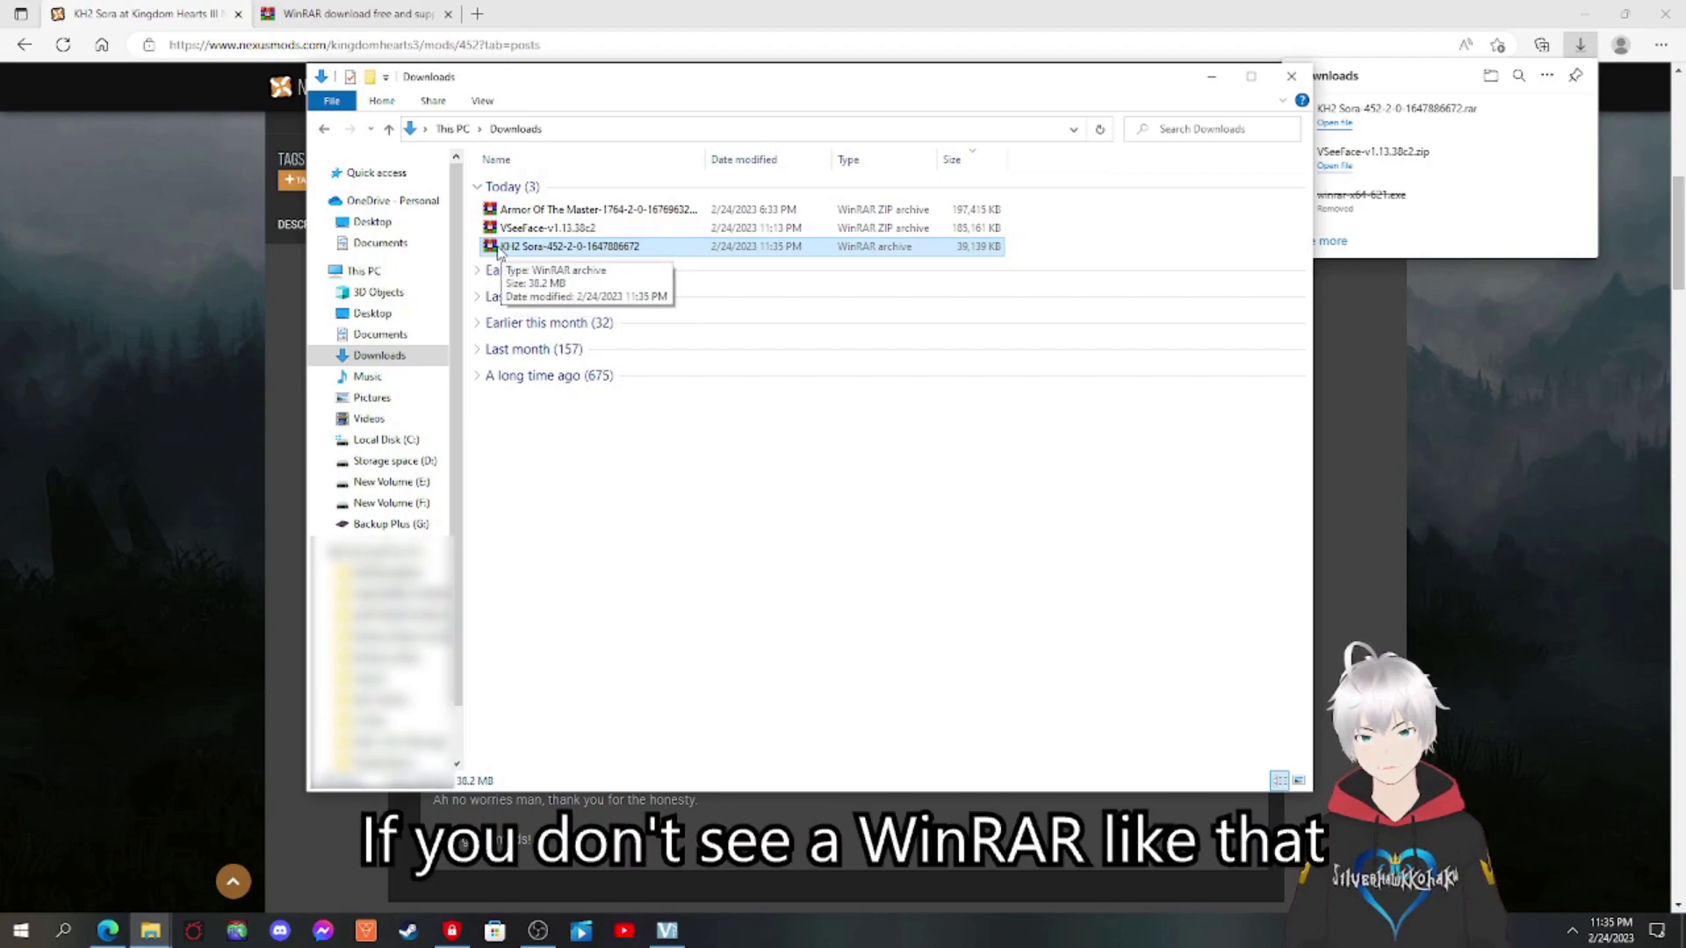
pyautogui.rightClick(515, 250)
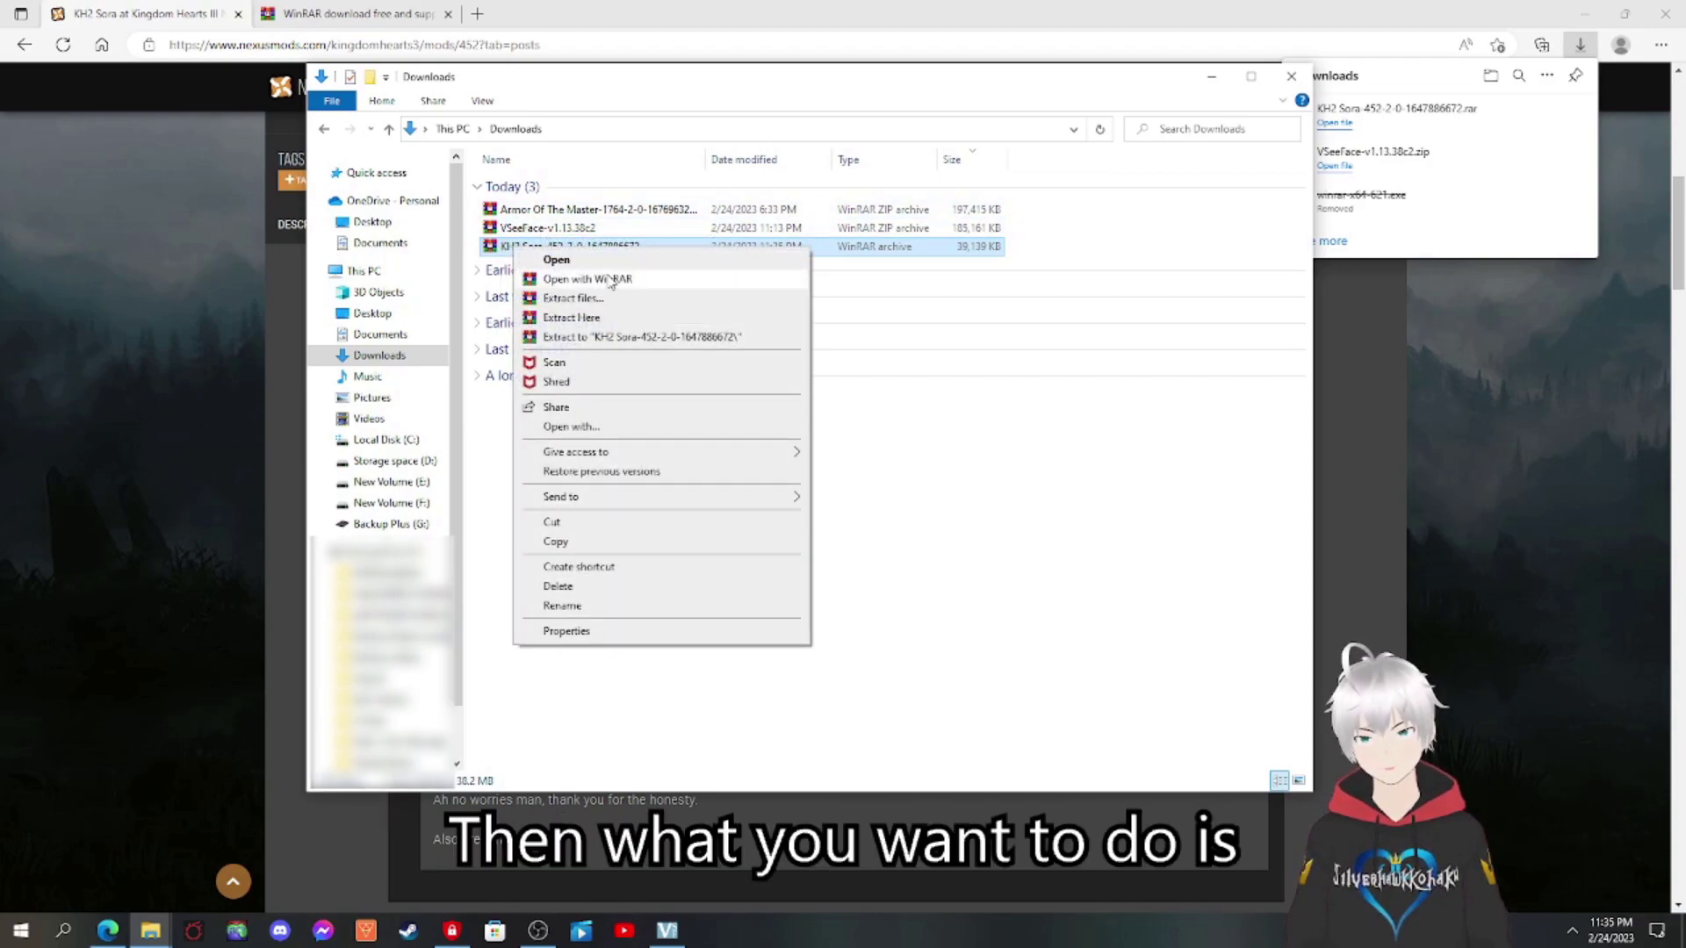
pyautogui.click(676, 428)
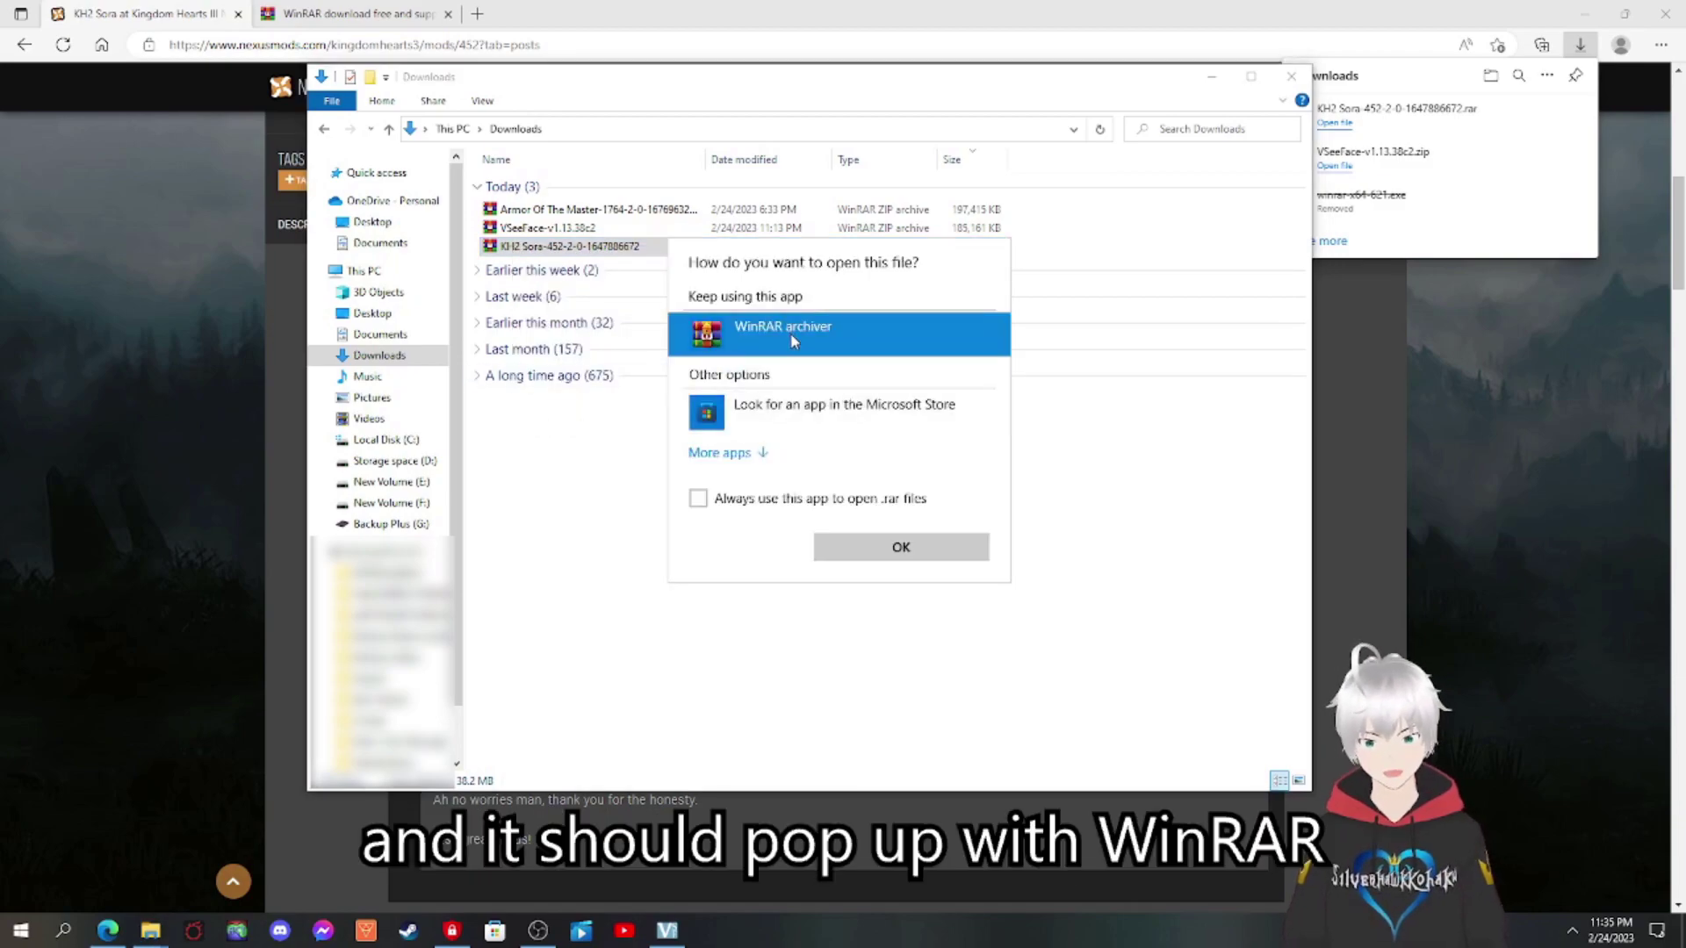
pyautogui.click(826, 334)
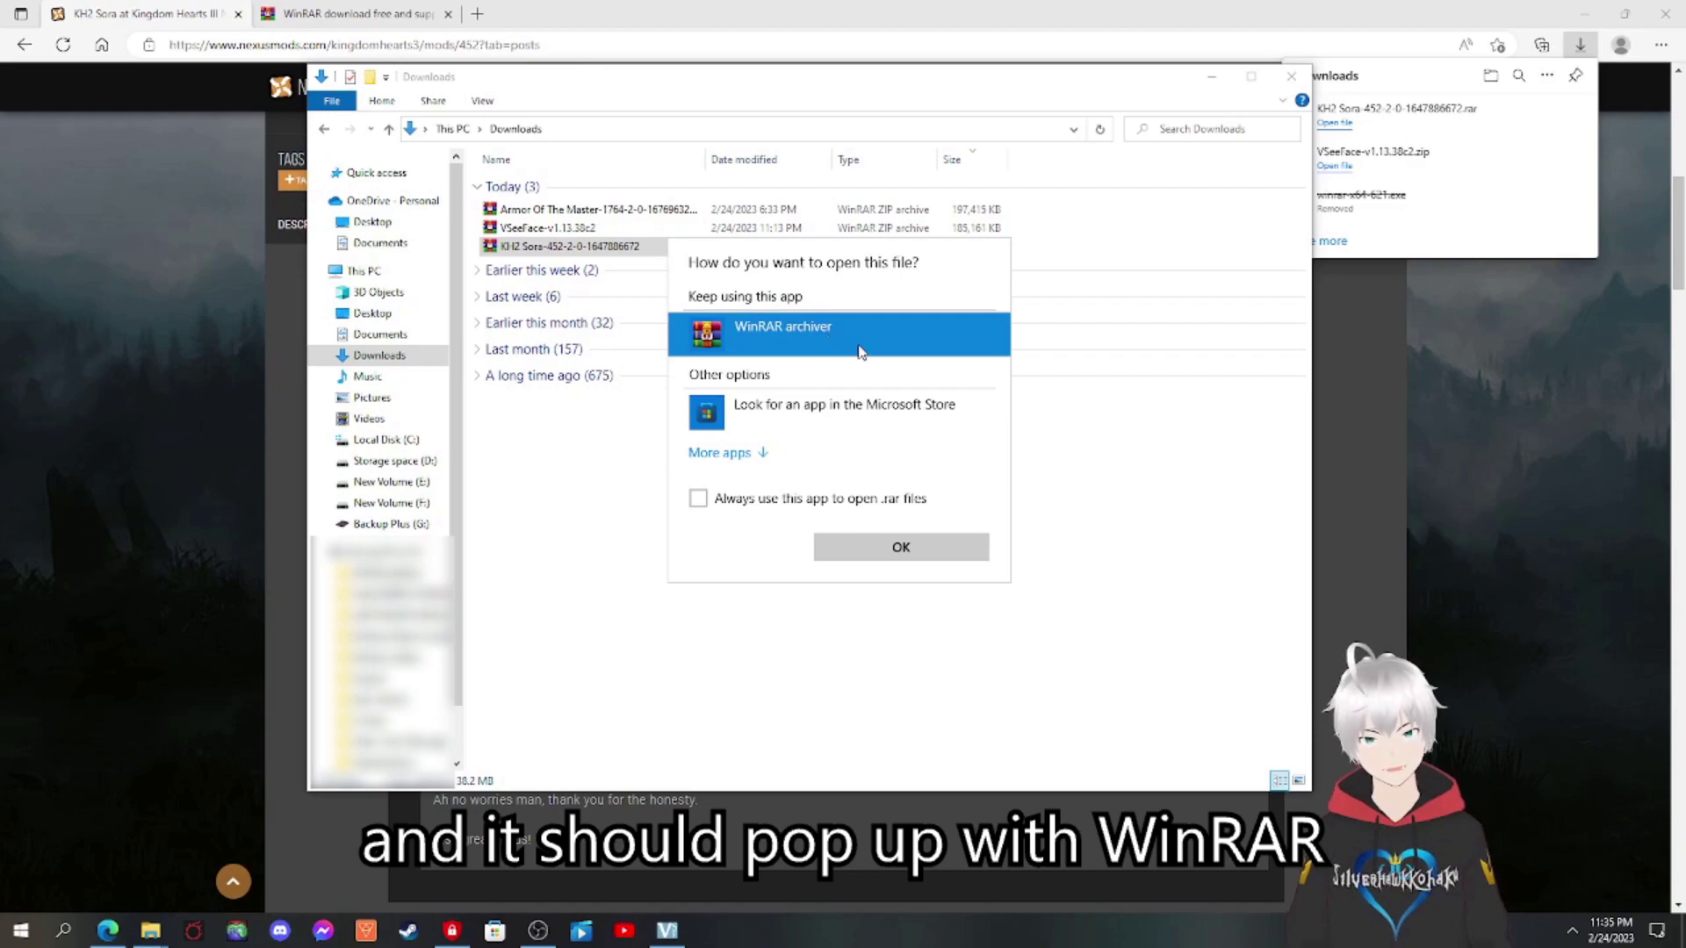
pyautogui.click(825, 336)
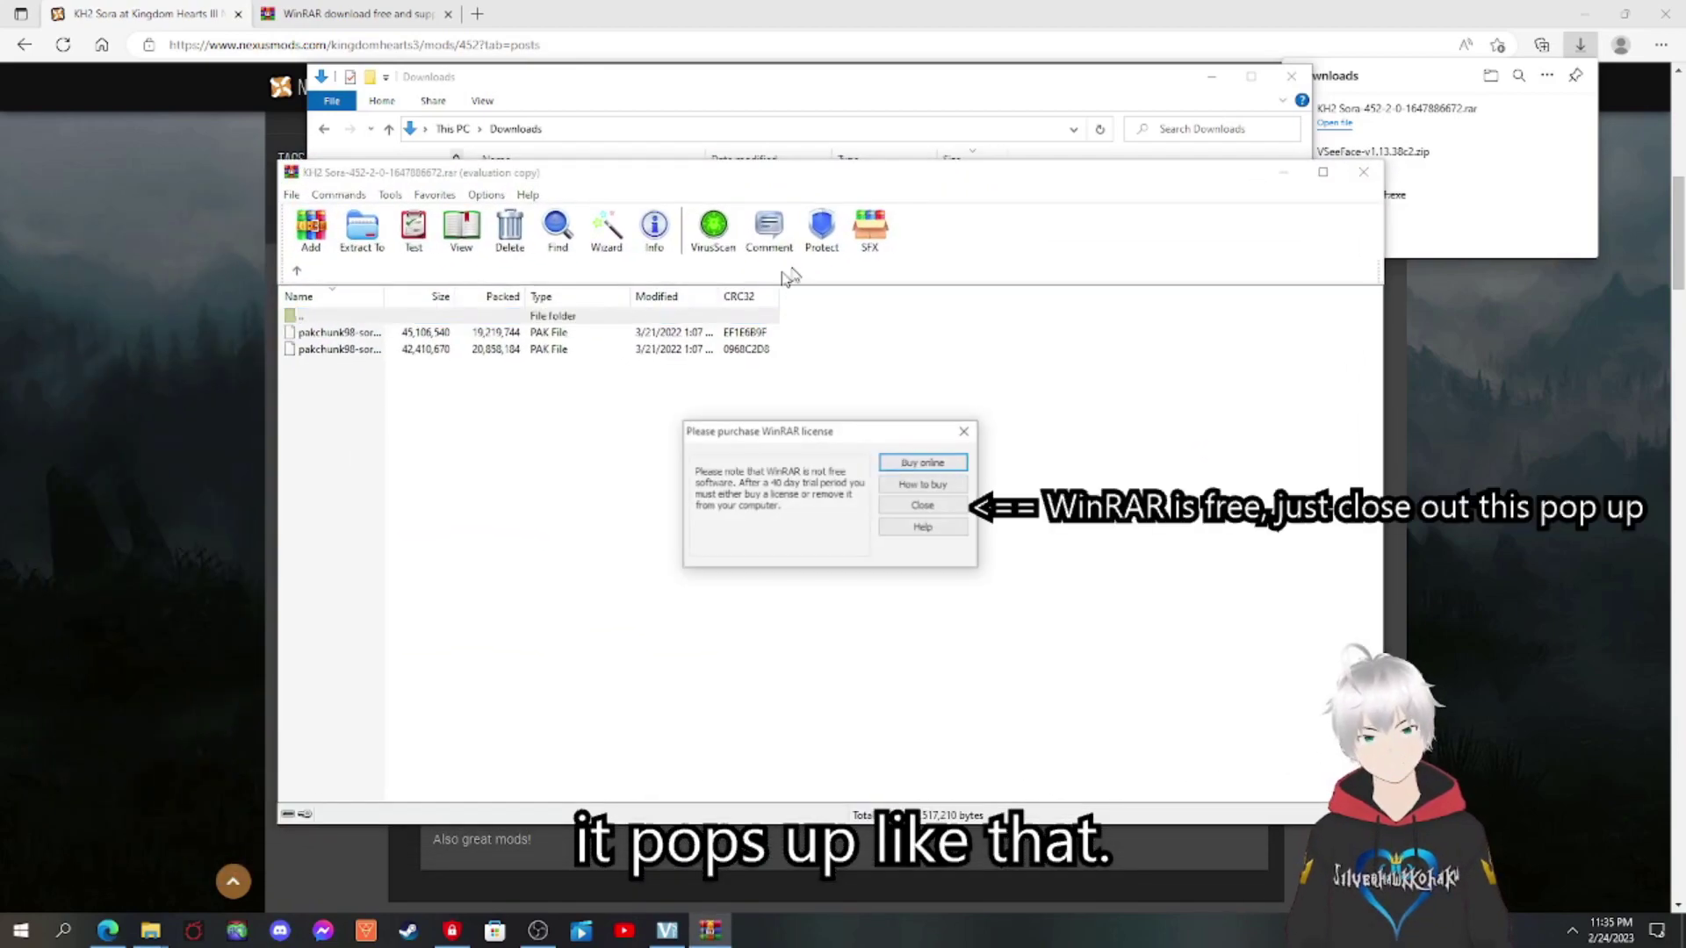
# Dismiss the WinRAR licence reminder and inspect the sorakh2base and sorakh2allinone pakchunk98 files.
pyautogui.click(922, 505)
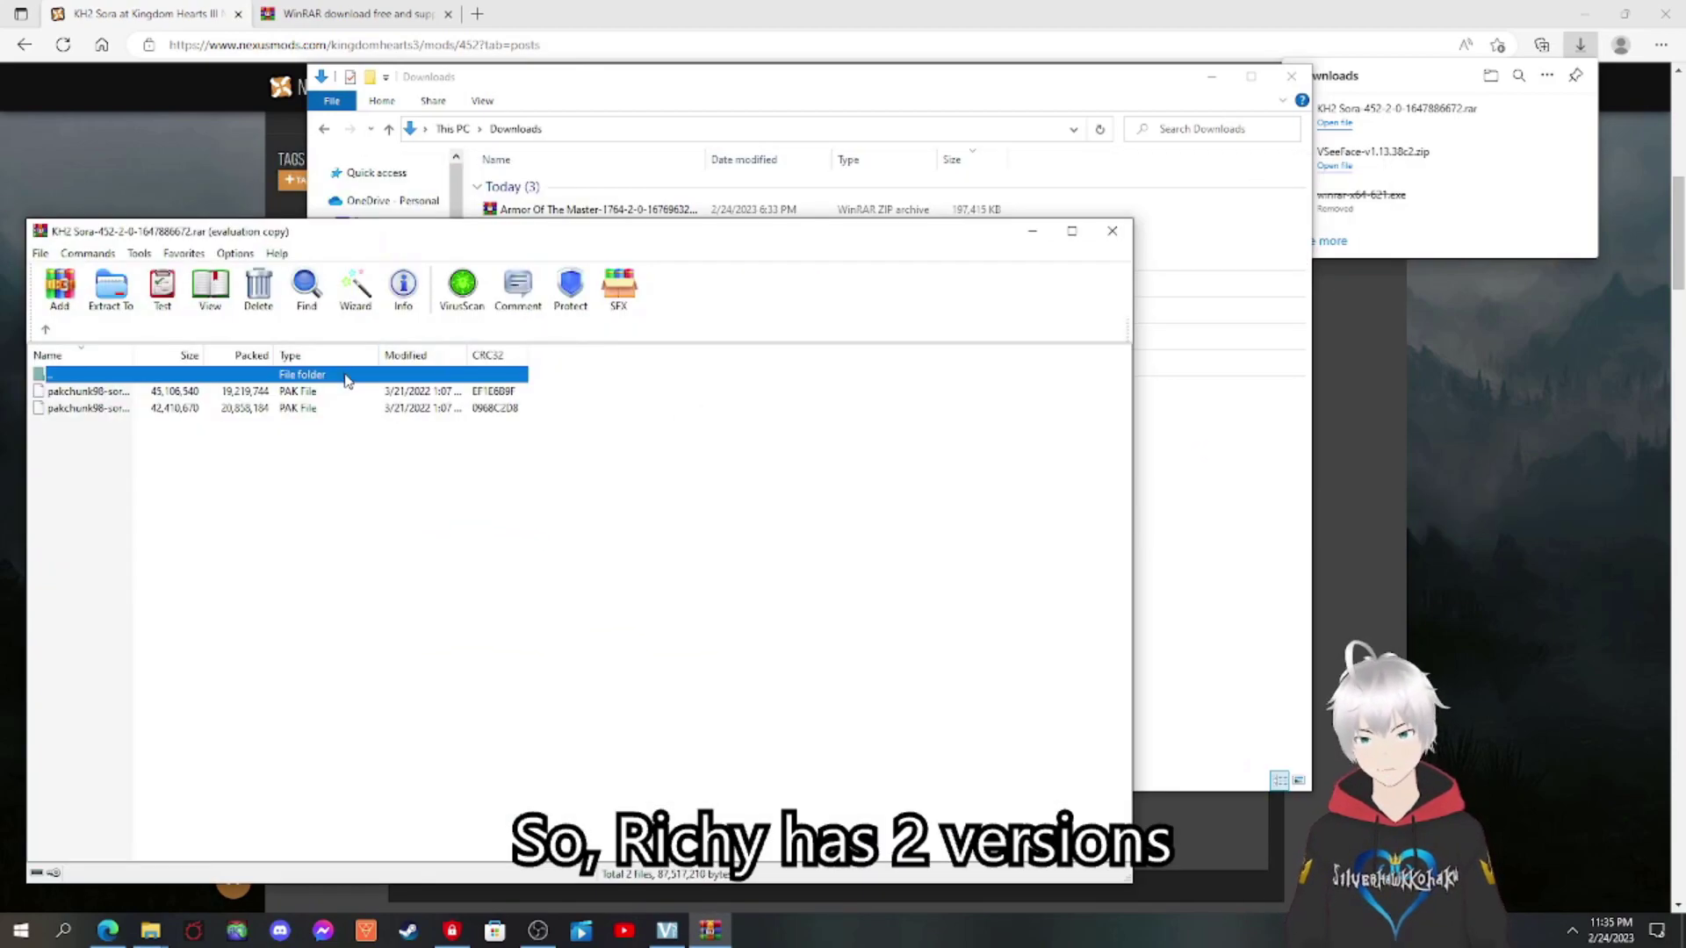
pyautogui.click(127, 394)
pyautogui.click(130, 394)
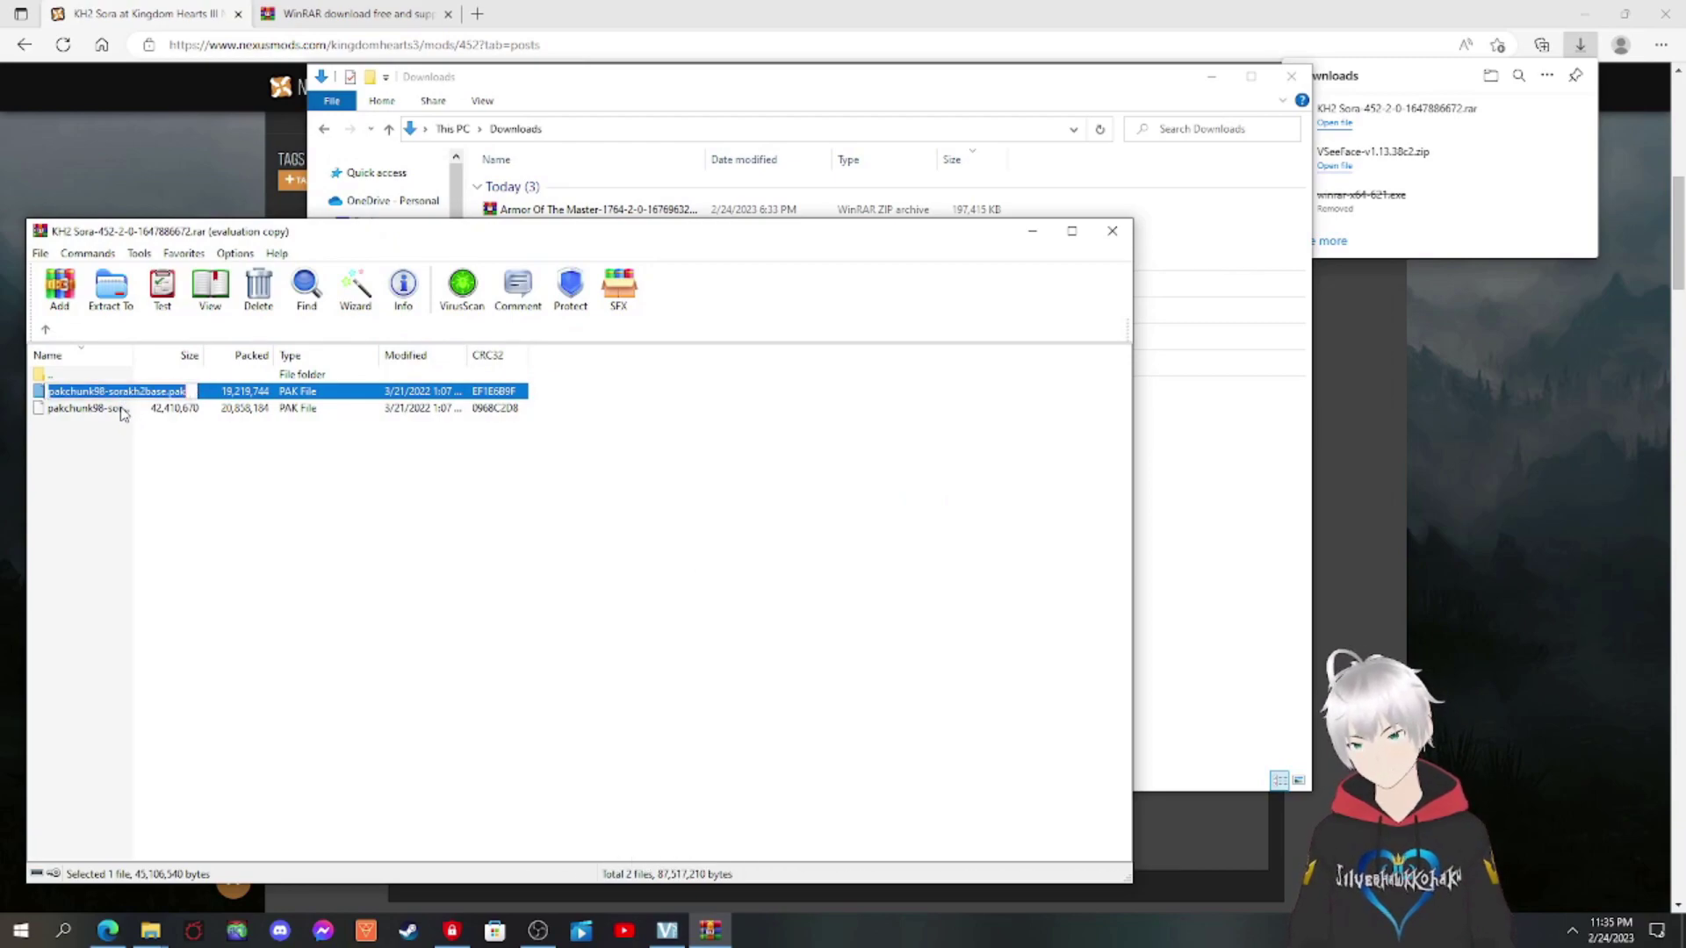
pyautogui.click(122, 409)
pyautogui.click(305, 465)
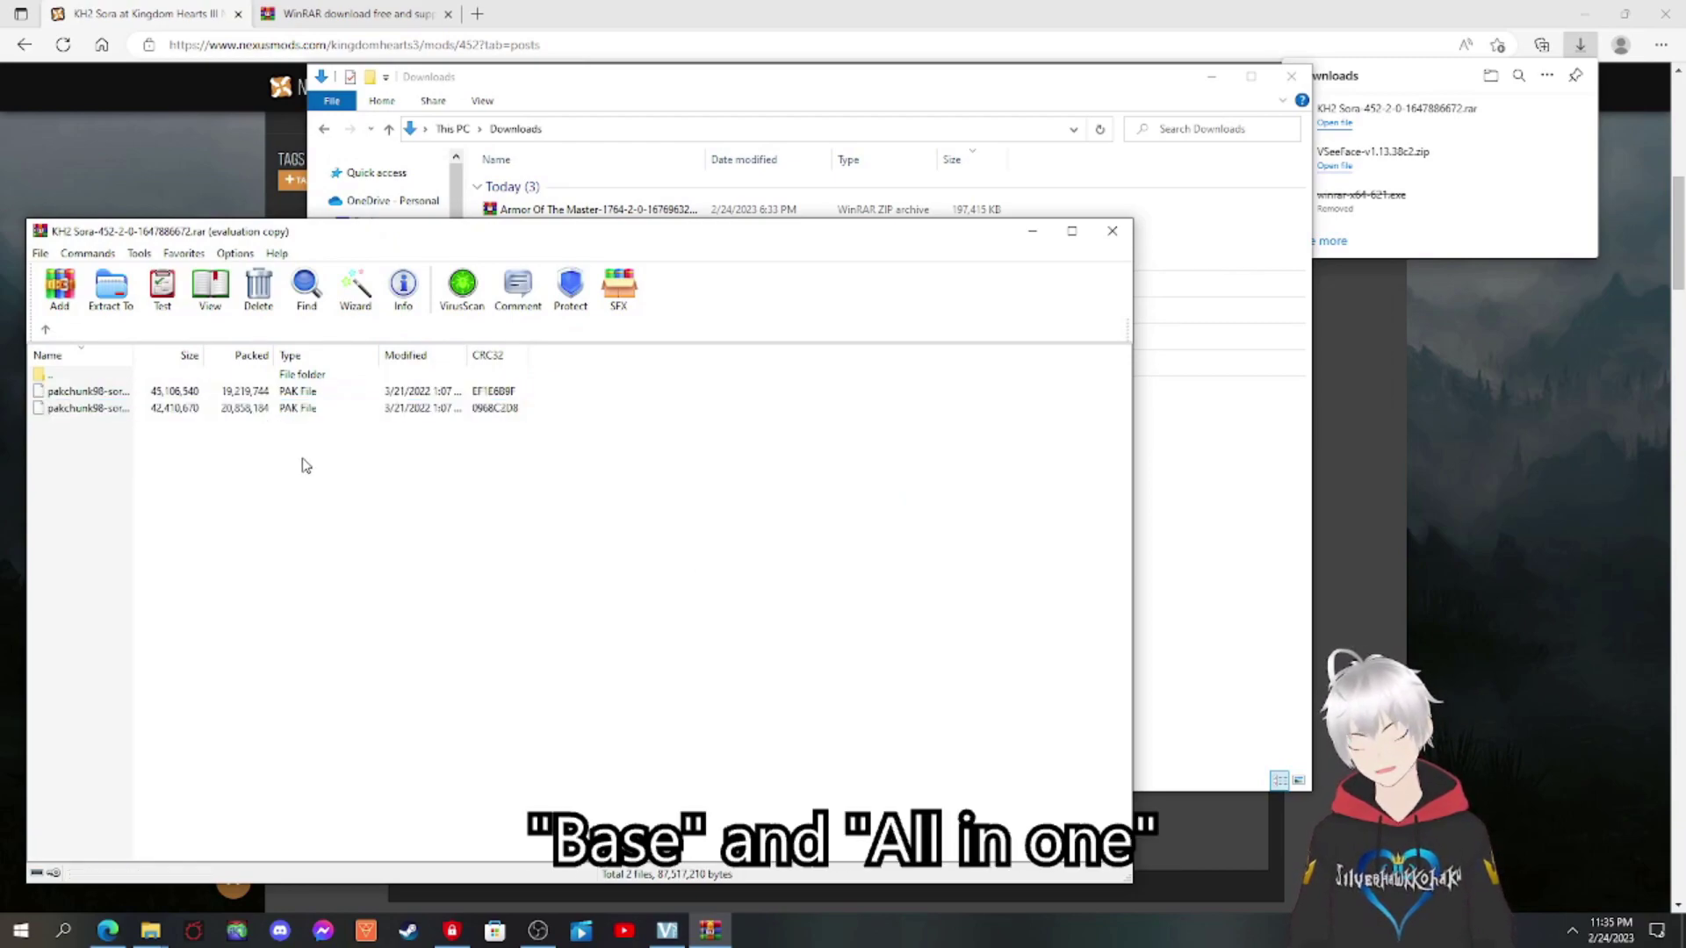
pyautogui.moveTo(562, 252); pyautogui.dragTo(978, 208)
pyautogui.click(545, 347)
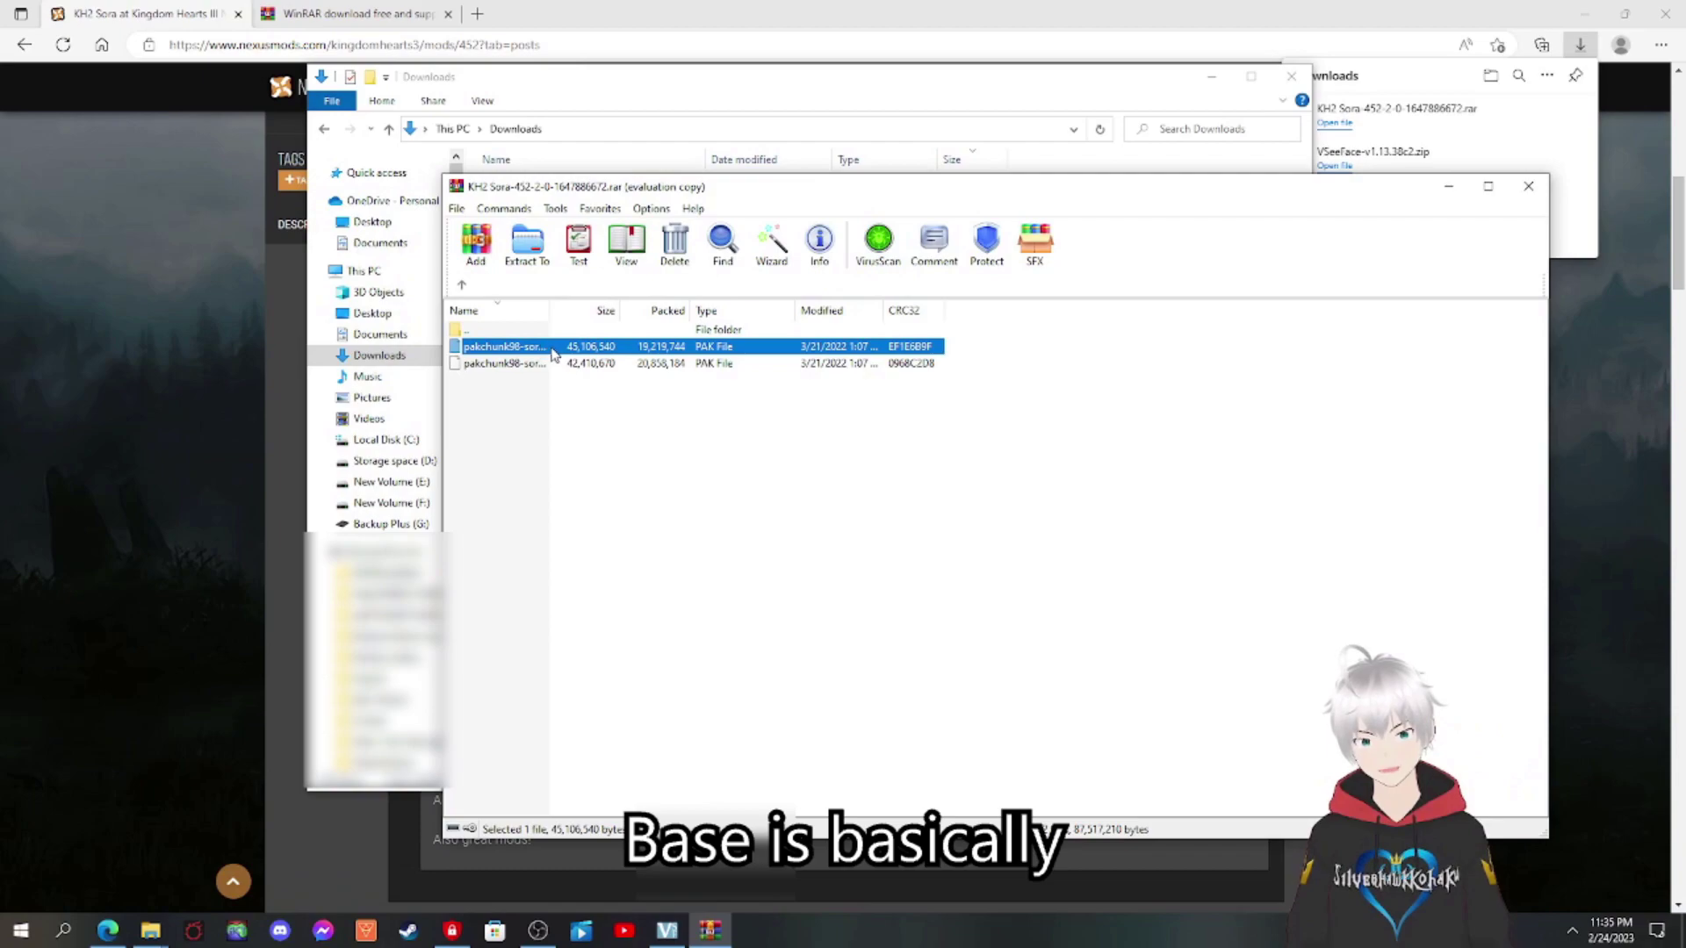
pyautogui.click(981, 435)
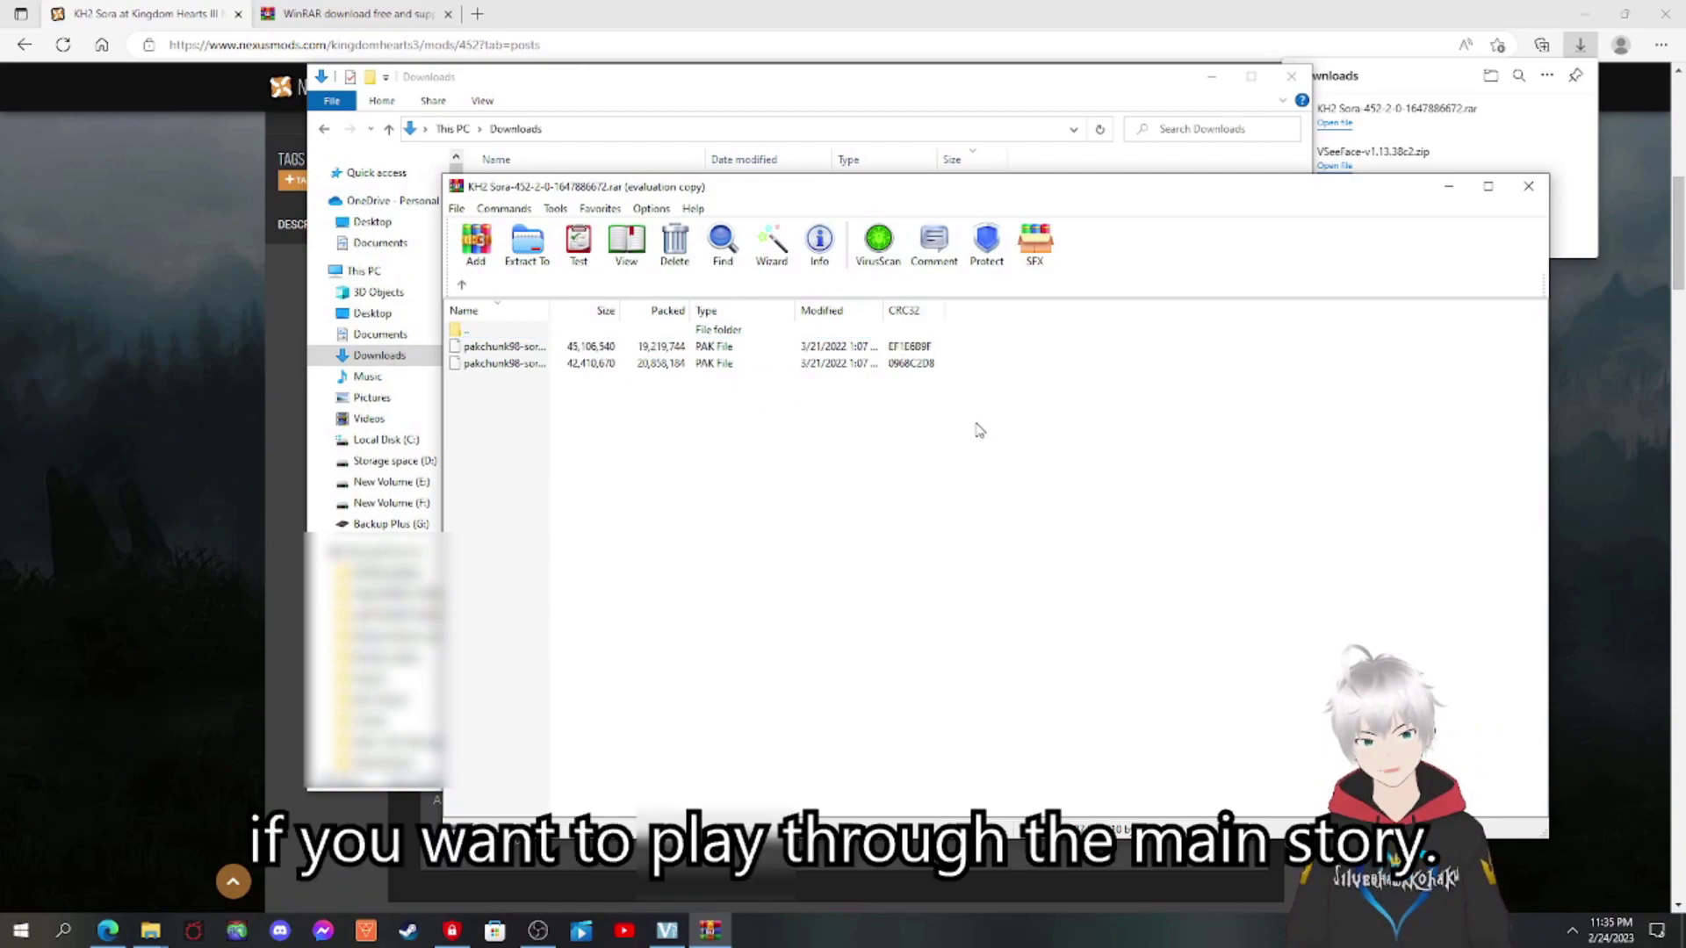
pyautogui.doubleClick(505, 363)
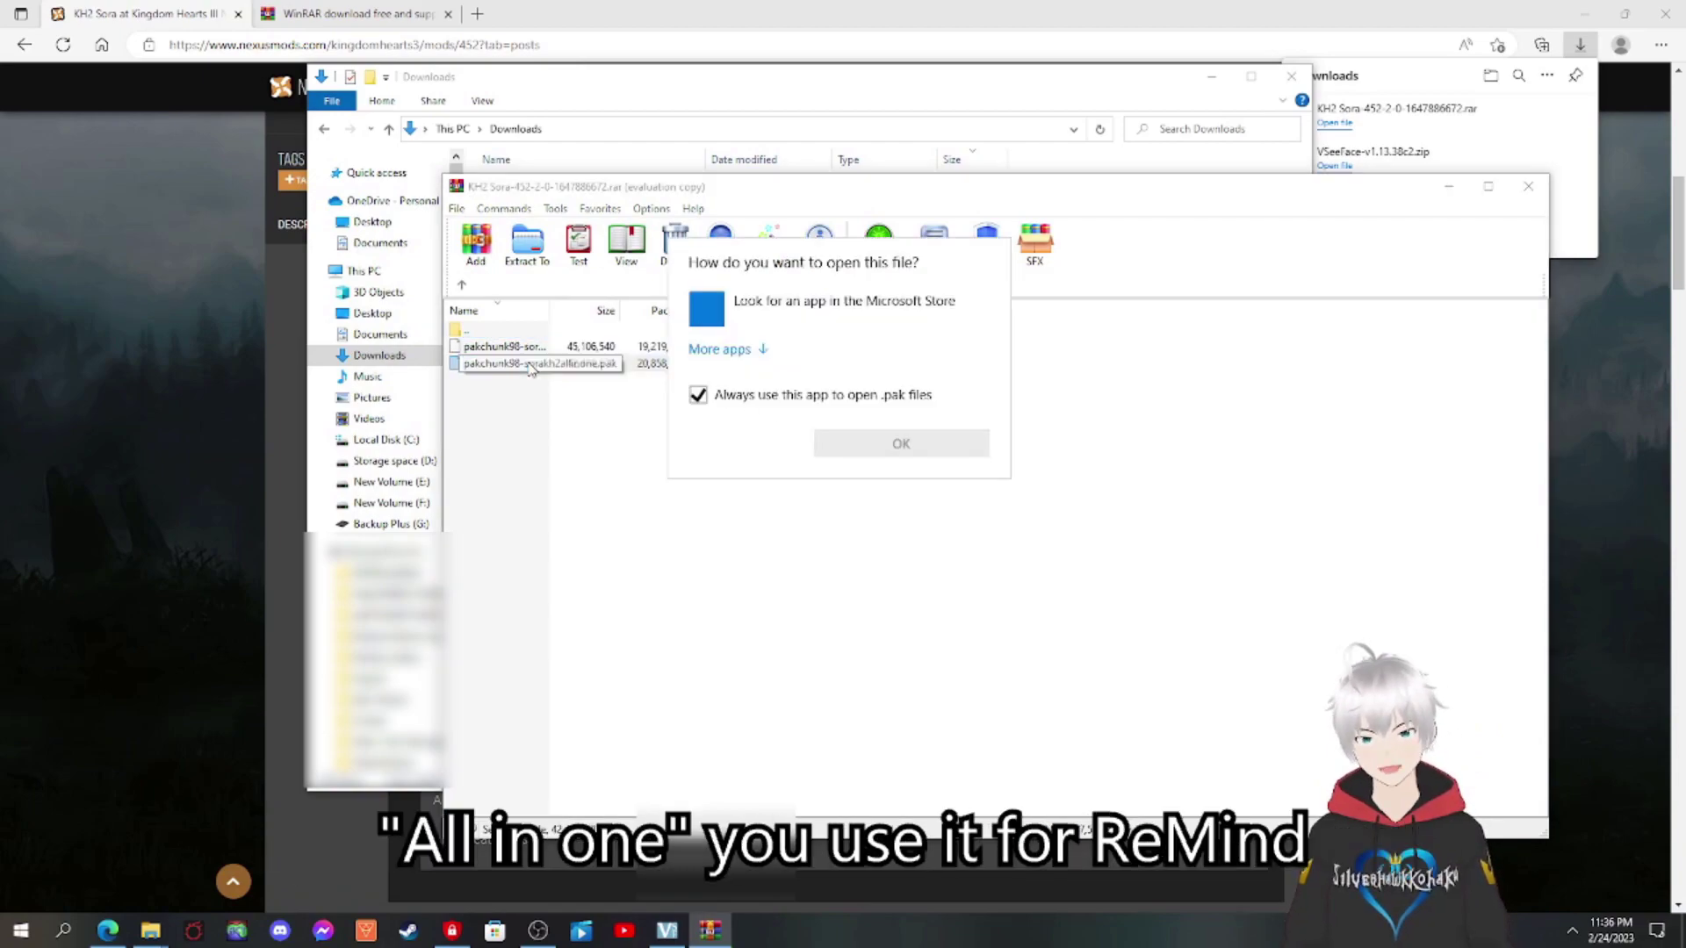
pyautogui.press('Escape')
pyautogui.click(546, 378)
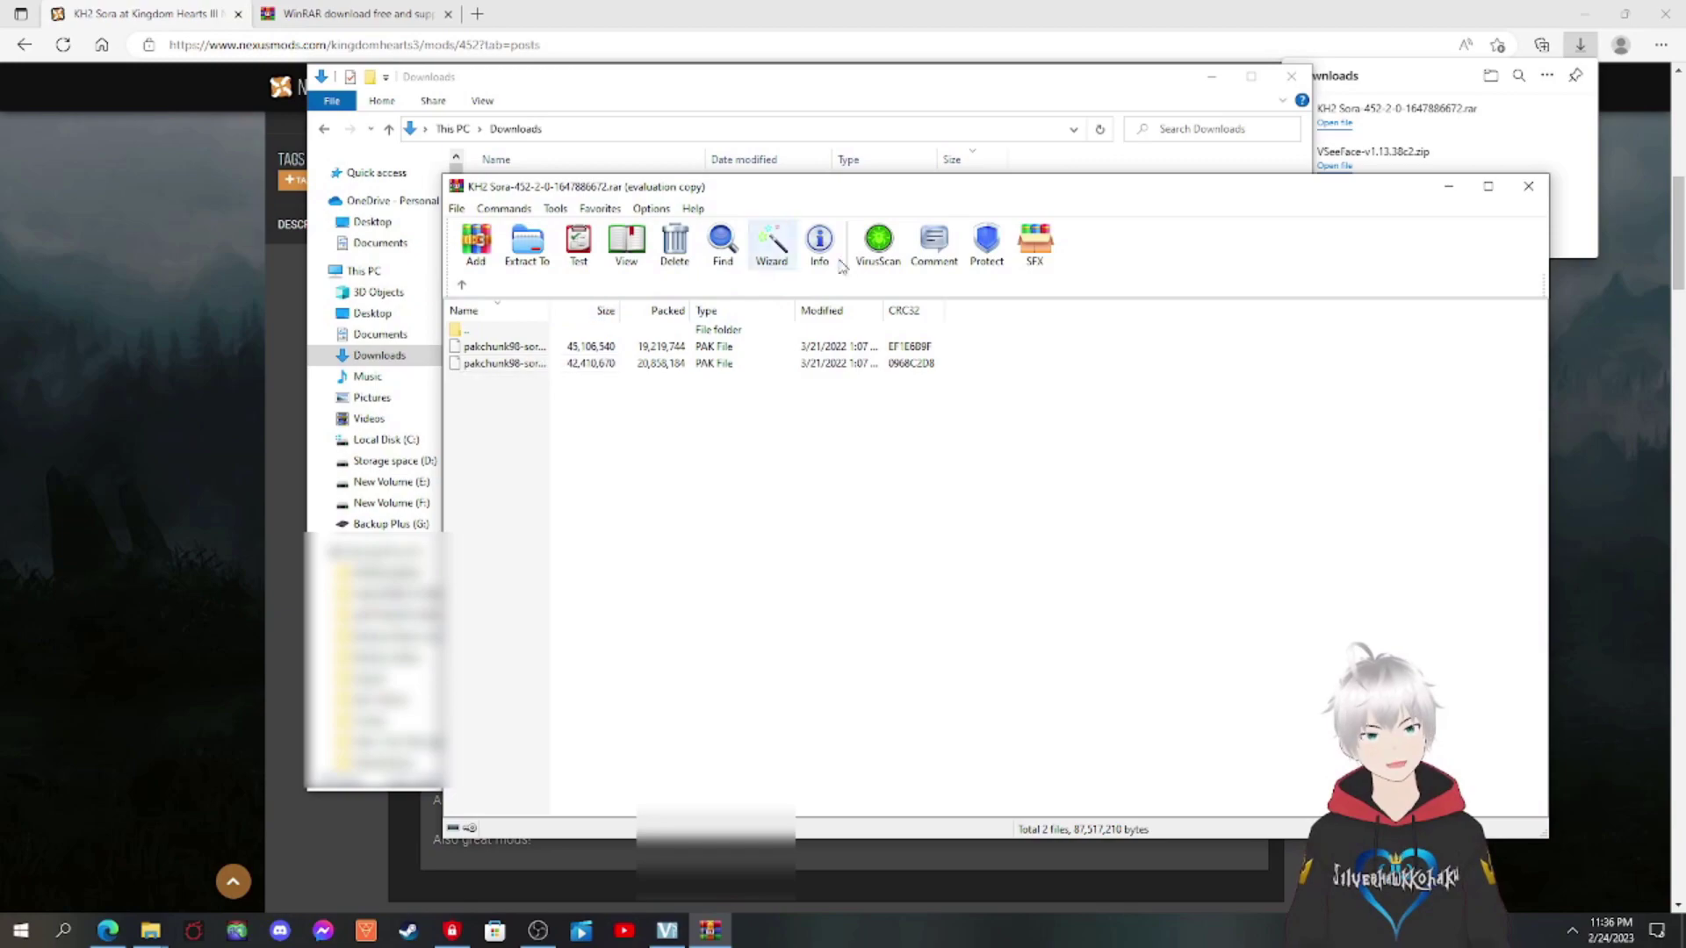
# Drag pakchunk98-sorakh2base.pak from the WinRAR archive into the ~mods folder.
pyautogui.moveTo(877, 186); pyautogui.dragTo(903, 183)
pyautogui.moveTo(163, 913)
pyautogui.click(220, 856)
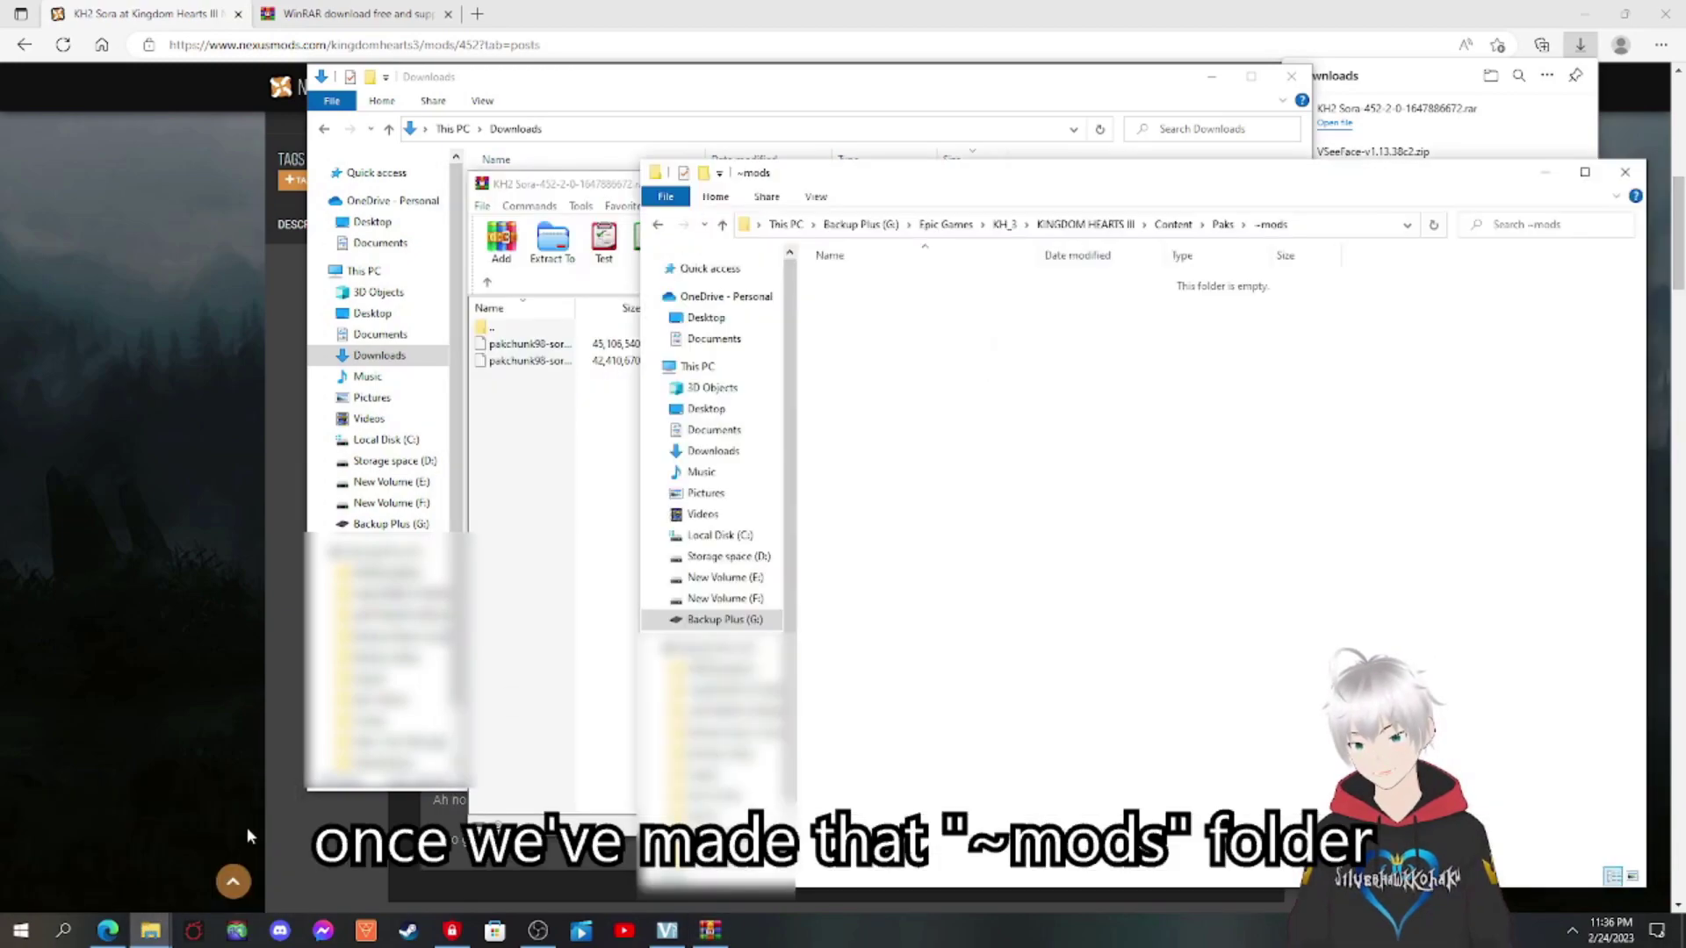
pyautogui.moveTo(619, 184); pyautogui.dragTo(173, 77)
pyautogui.moveTo(85, 235); pyautogui.dragTo(648, 282)
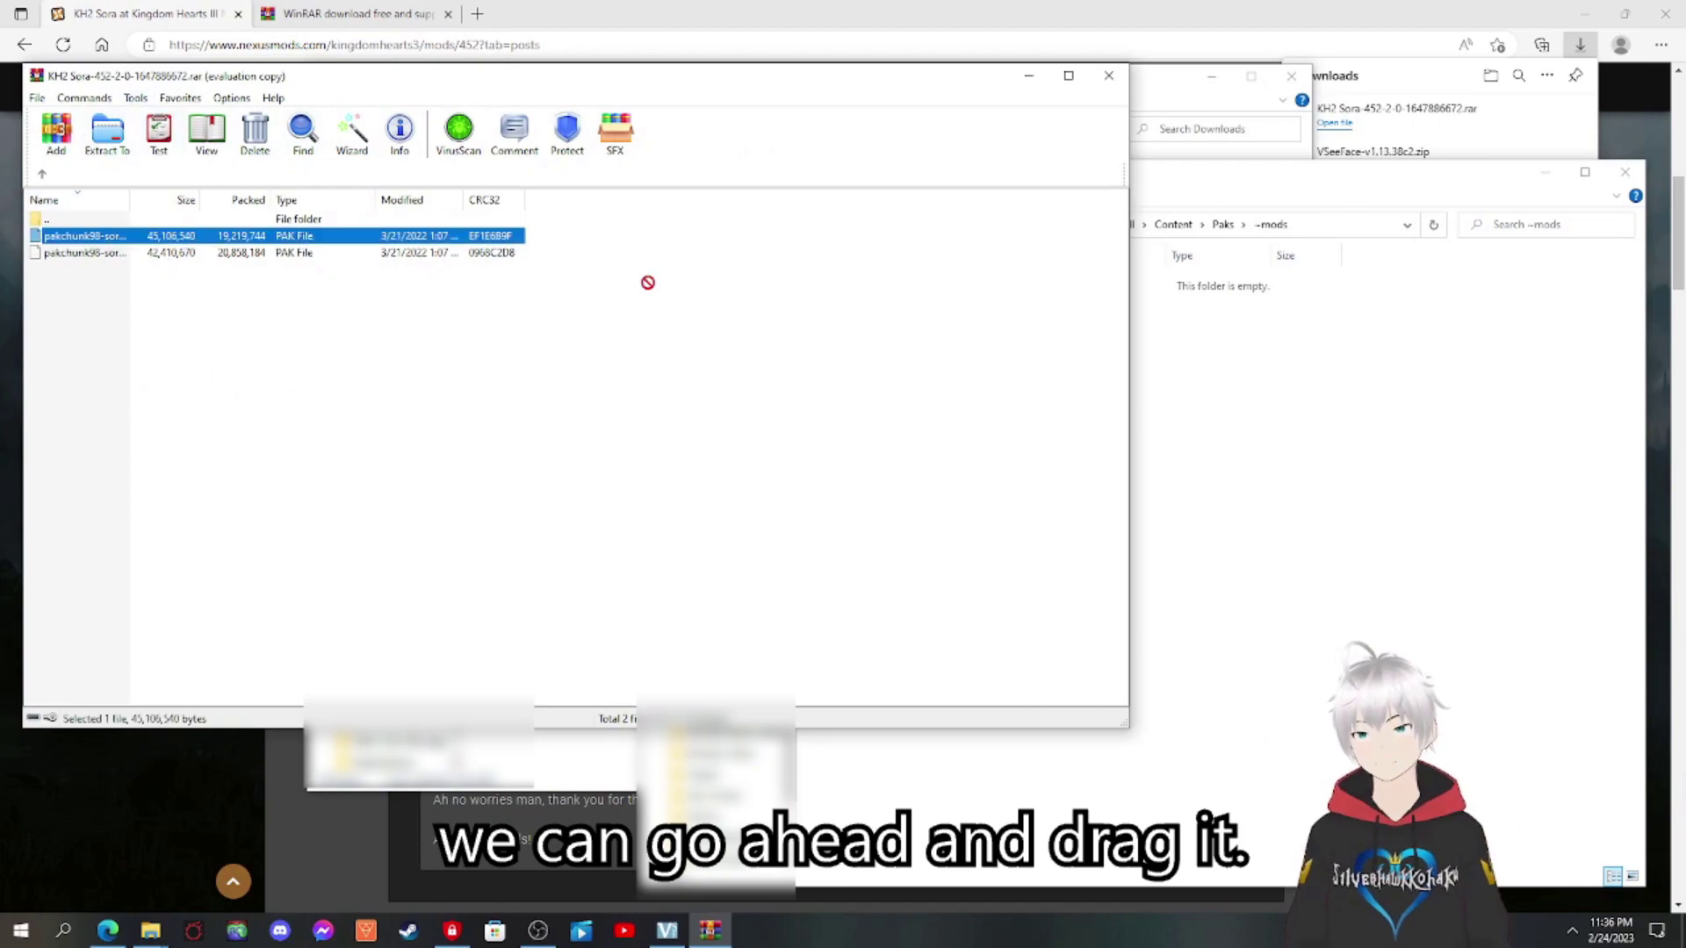
pyautogui.moveTo(1308, 407); pyautogui.dragTo(1308, 407)
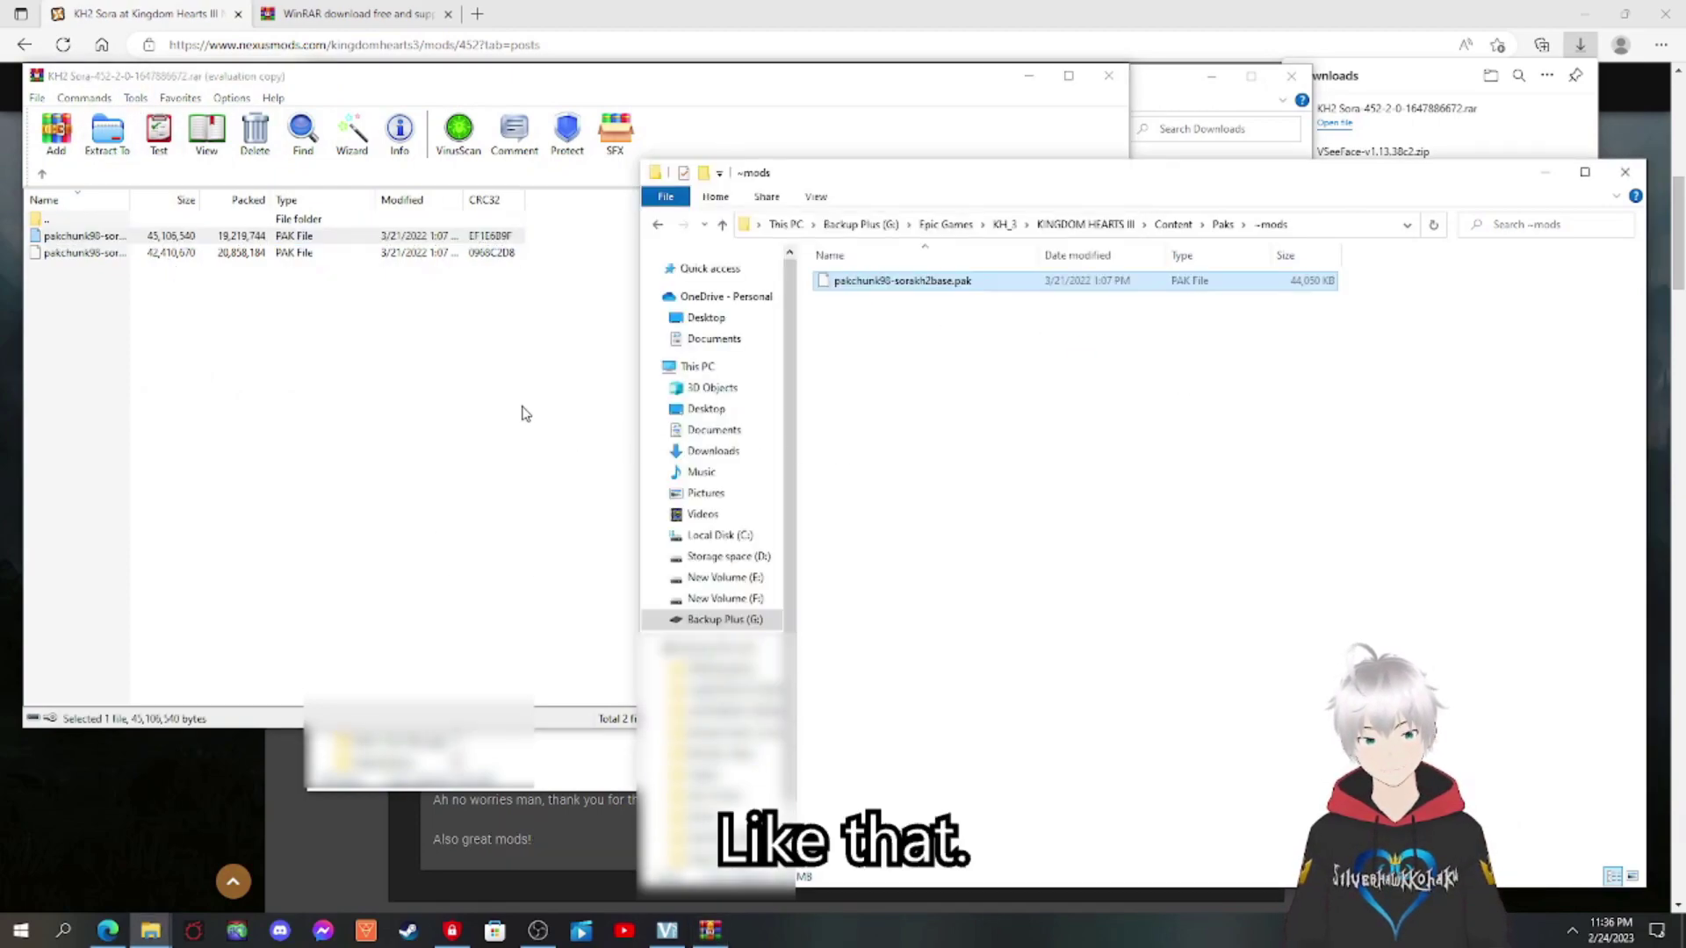
# Delete the all-in-one PAK from ~mods and close the WinRAR window.
pyautogui.click(985, 340)
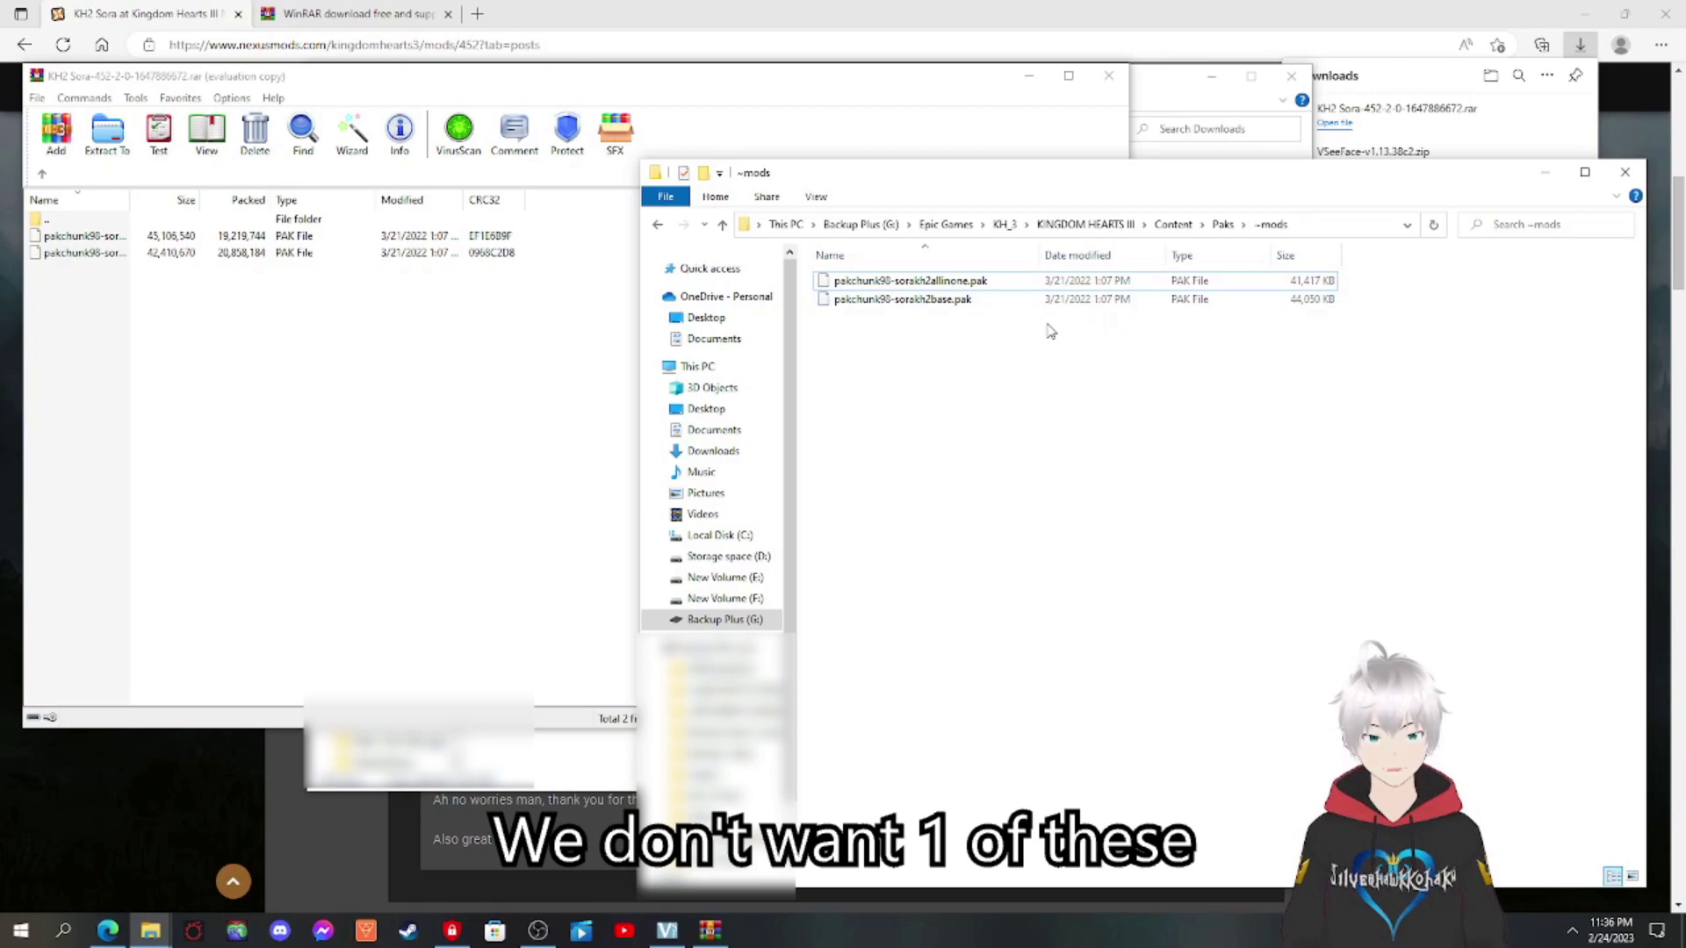
pyautogui.click(961, 288)
pyautogui.press('Delete')
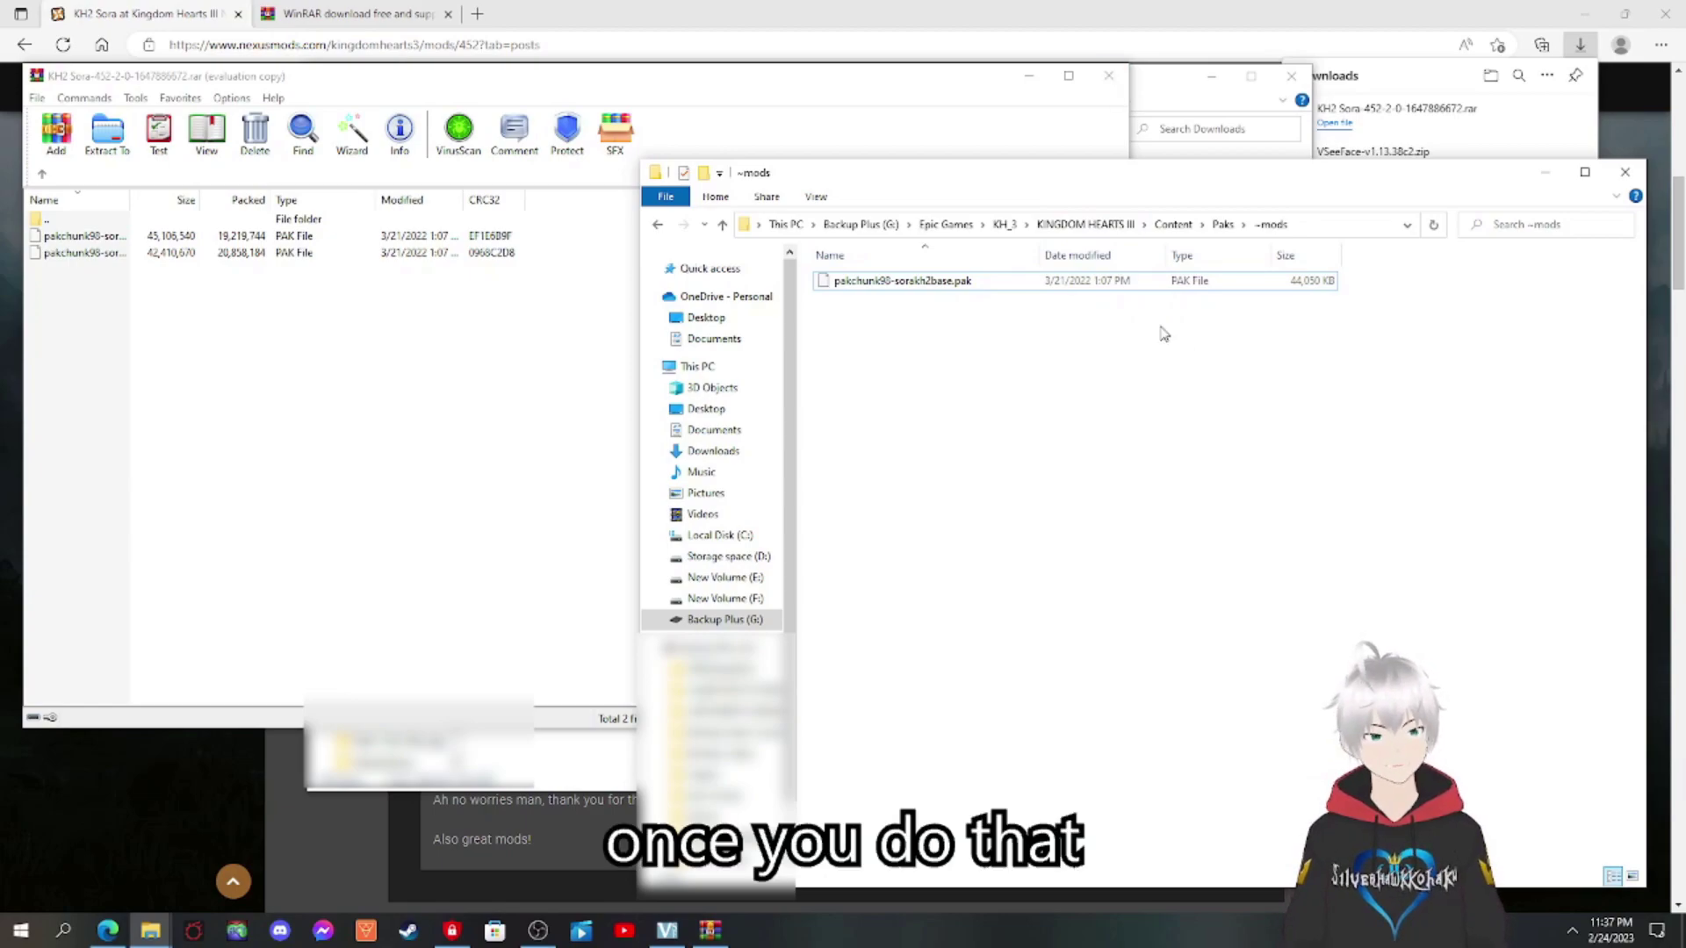
pyautogui.click(1079, 78)
pyautogui.click(1109, 75)
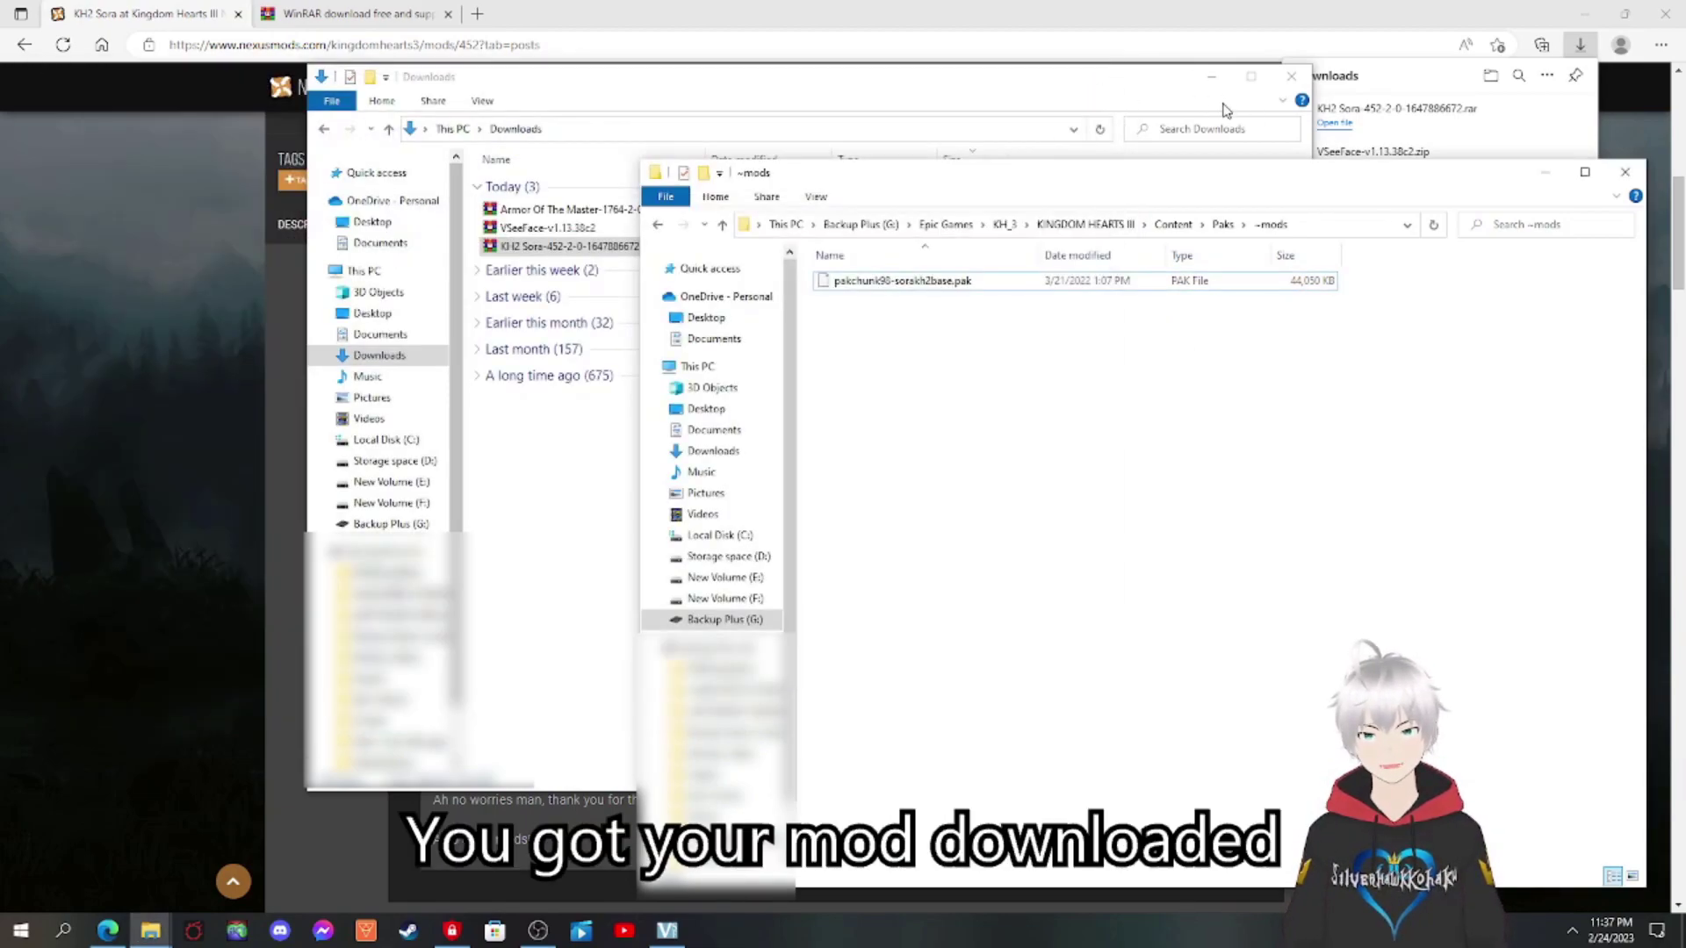